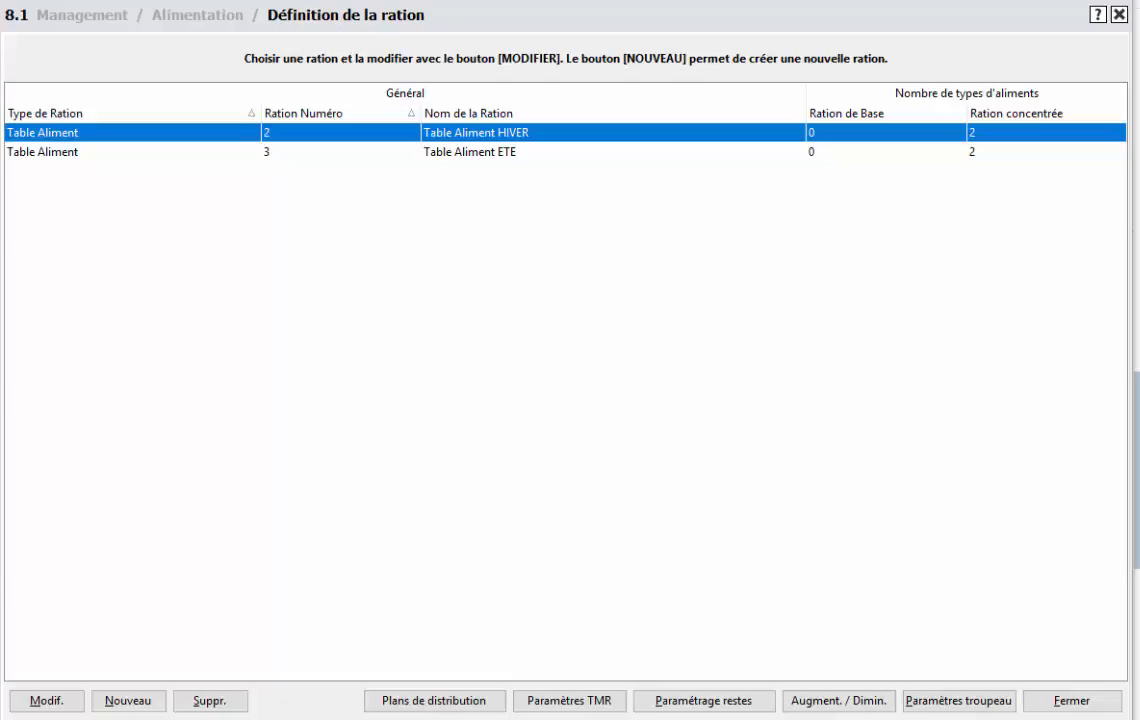
Step: Open the Table Aliment HIVER ration and advance through its details to the feed allocation table
double_click(538, 139)
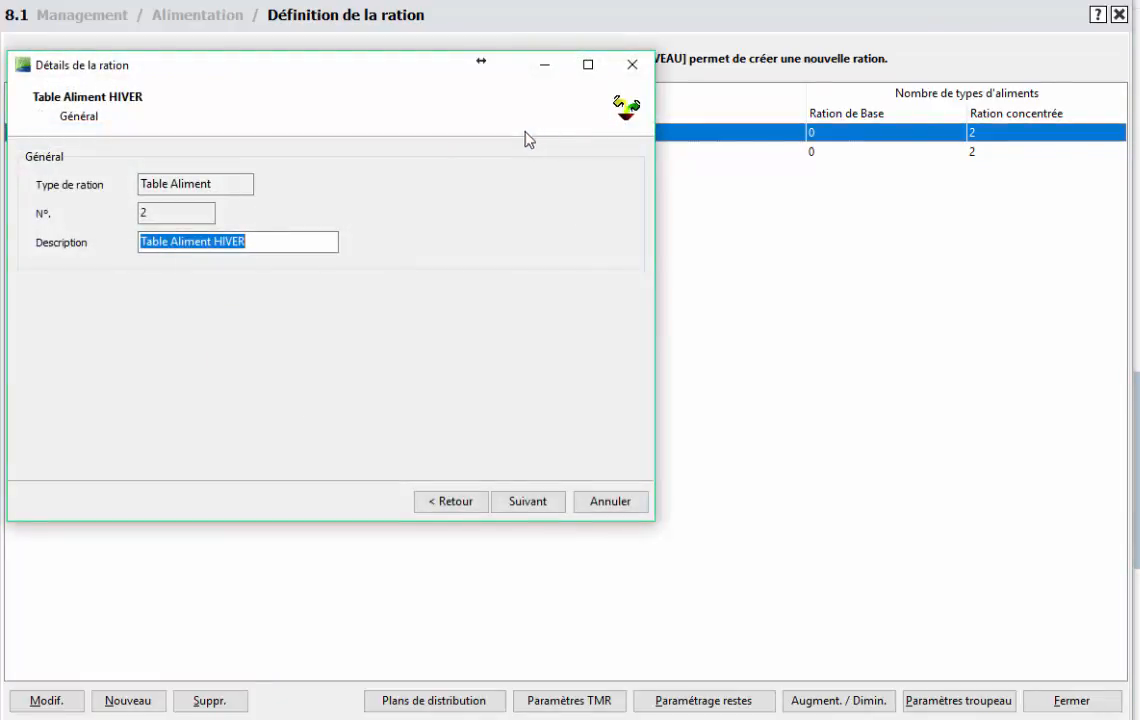
left_click(290, 243)
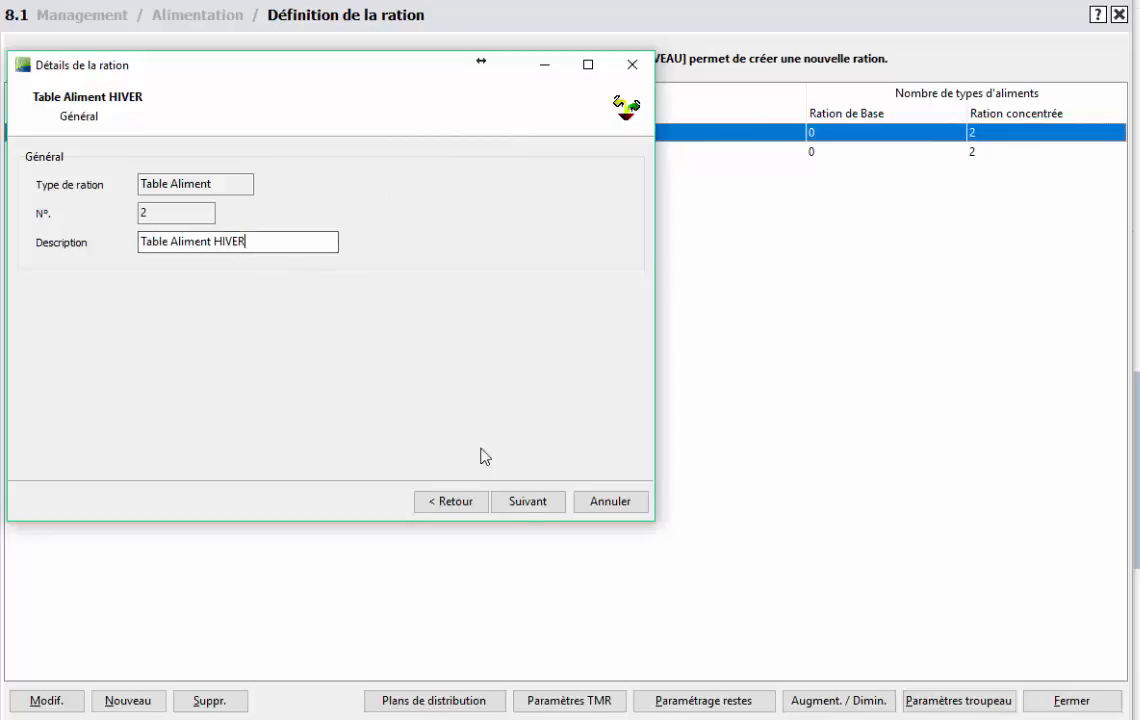
left_click(531, 505)
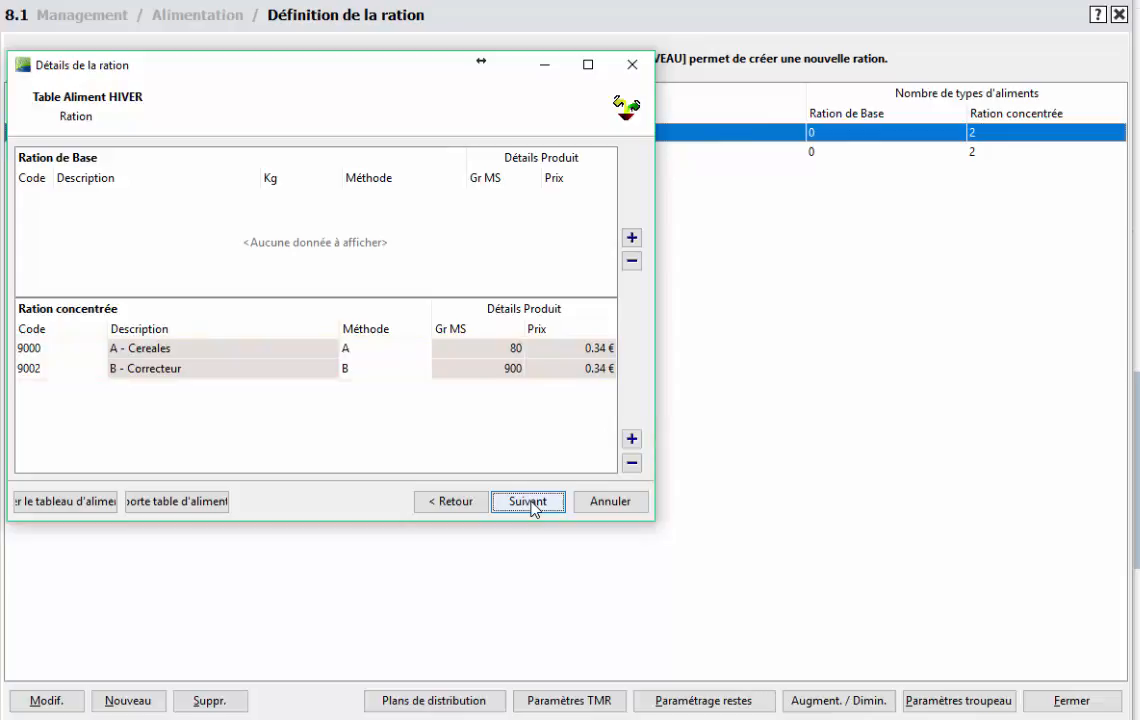
left_click(530, 506)
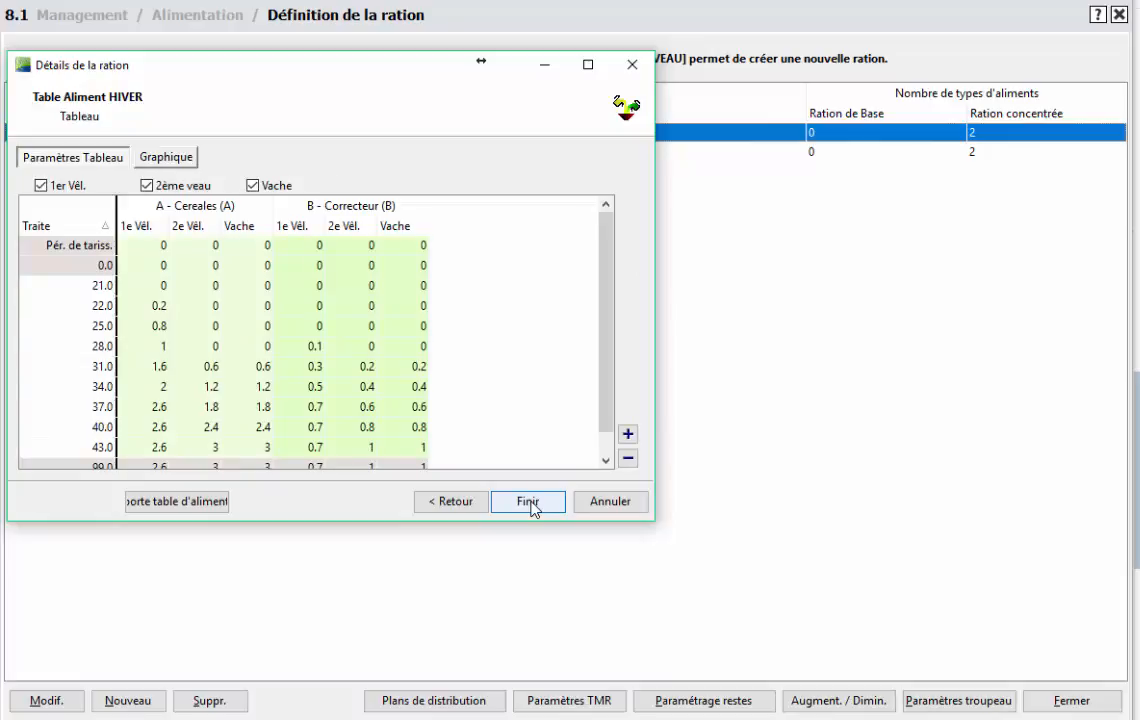
left_click_drag(272, 76, 495, 170)
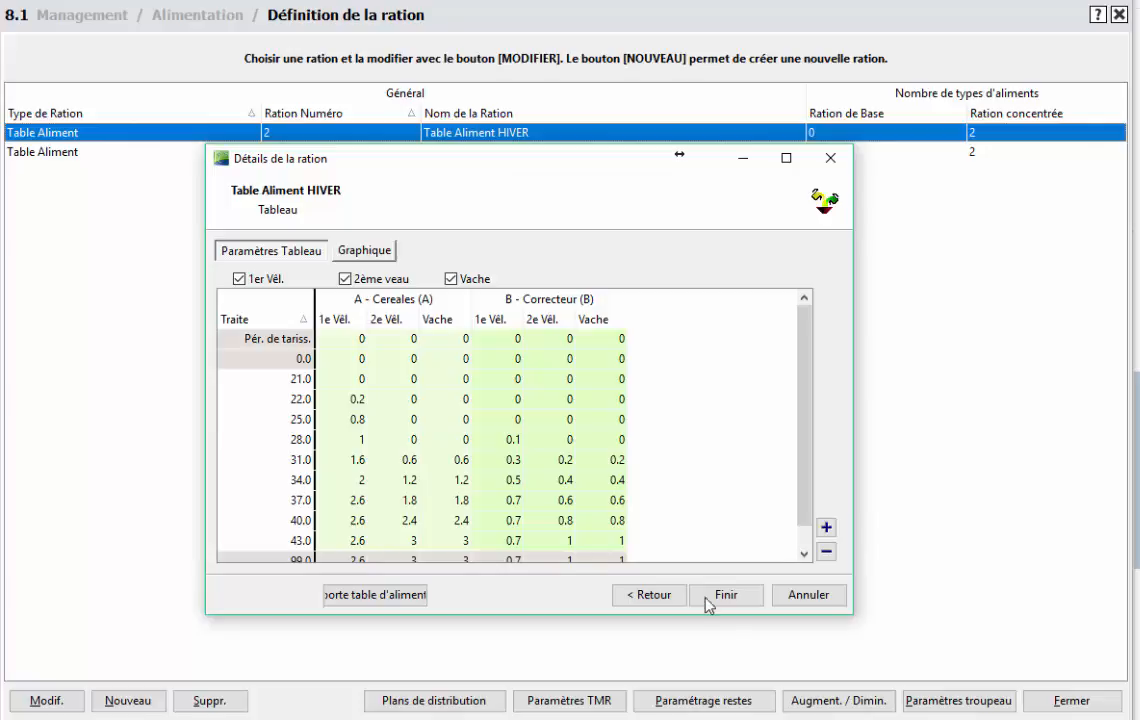
Step: Set the first two editable milk thresholds to 19 and 20, with 0.3 of A - Cereales for 1e Vêl. at threshold 20
left_click(262, 378)
type("19")
left_click(300, 405)
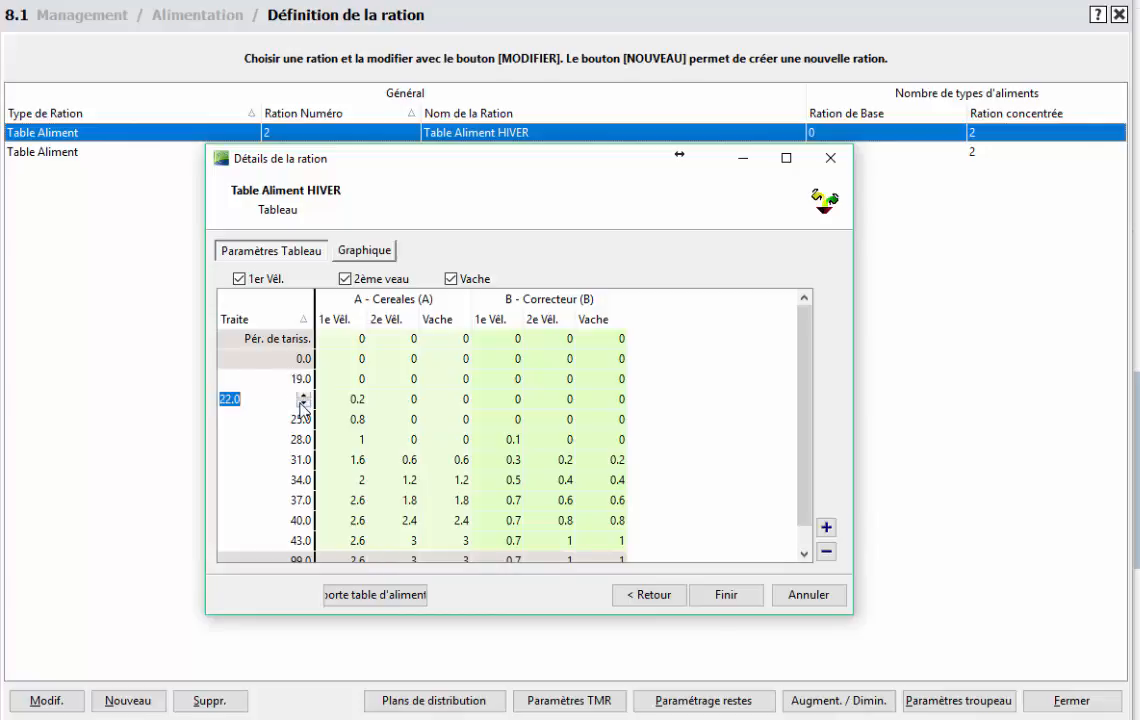
type("20")
left_click(335, 399)
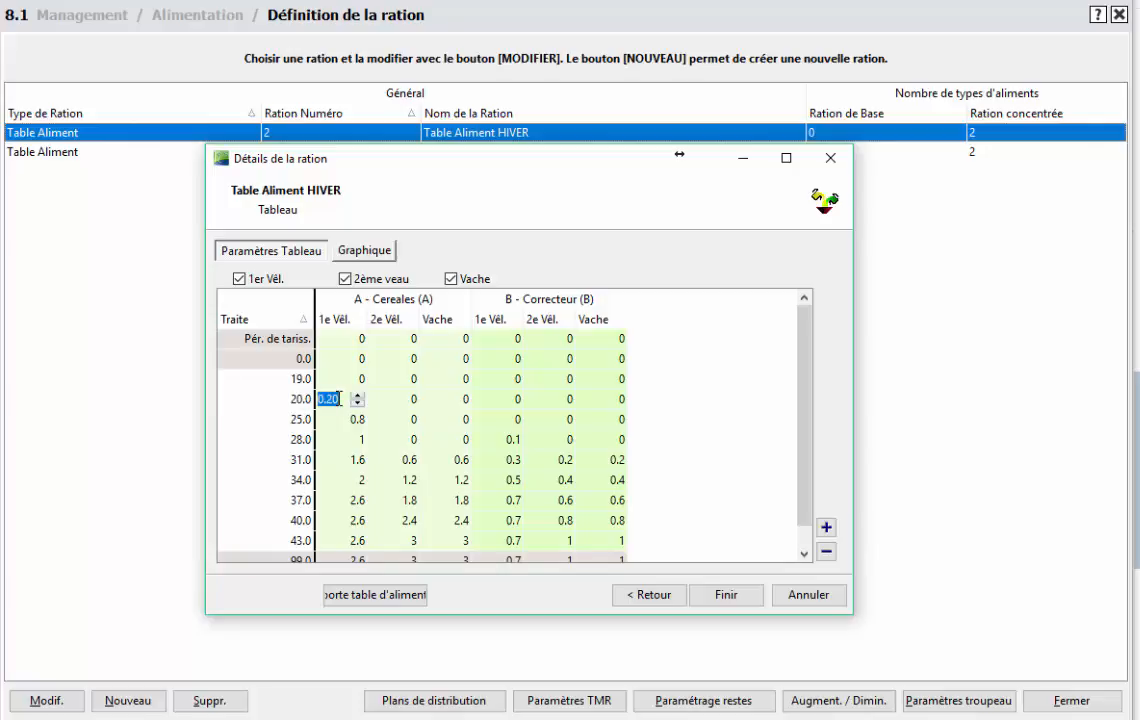
type("0.3")
Step: Check the ration's feed curves as a graph, return to the table and save the ration
left_click(372, 253)
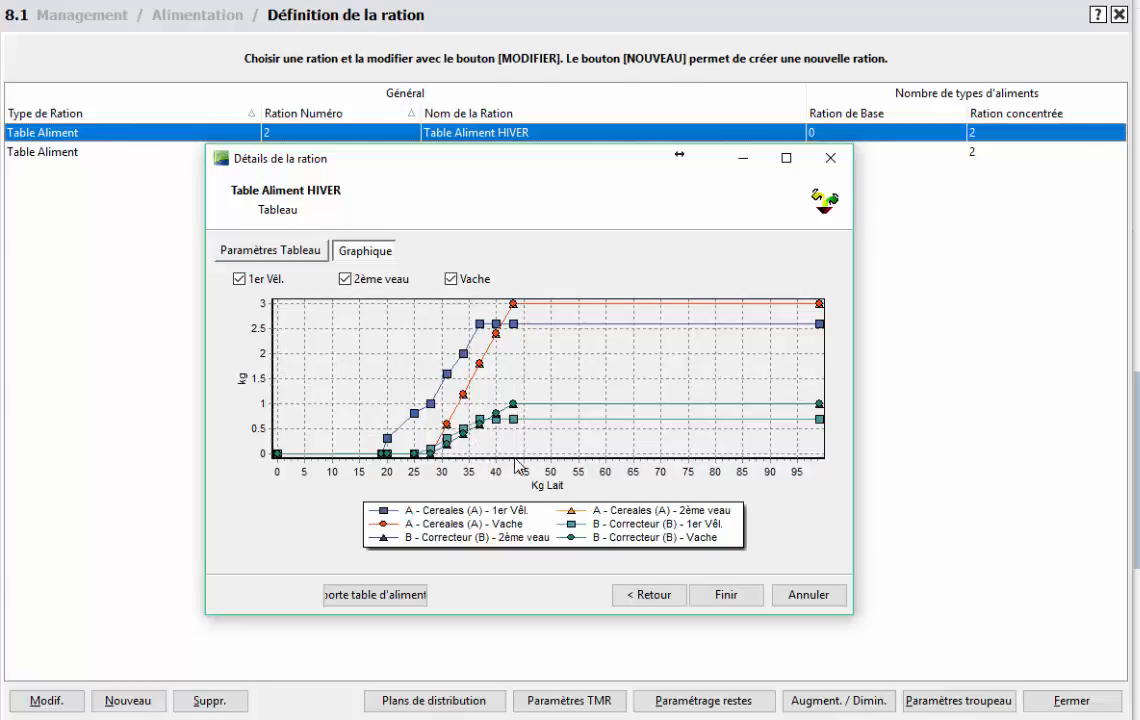
scroll(538, 457, "up", 3)
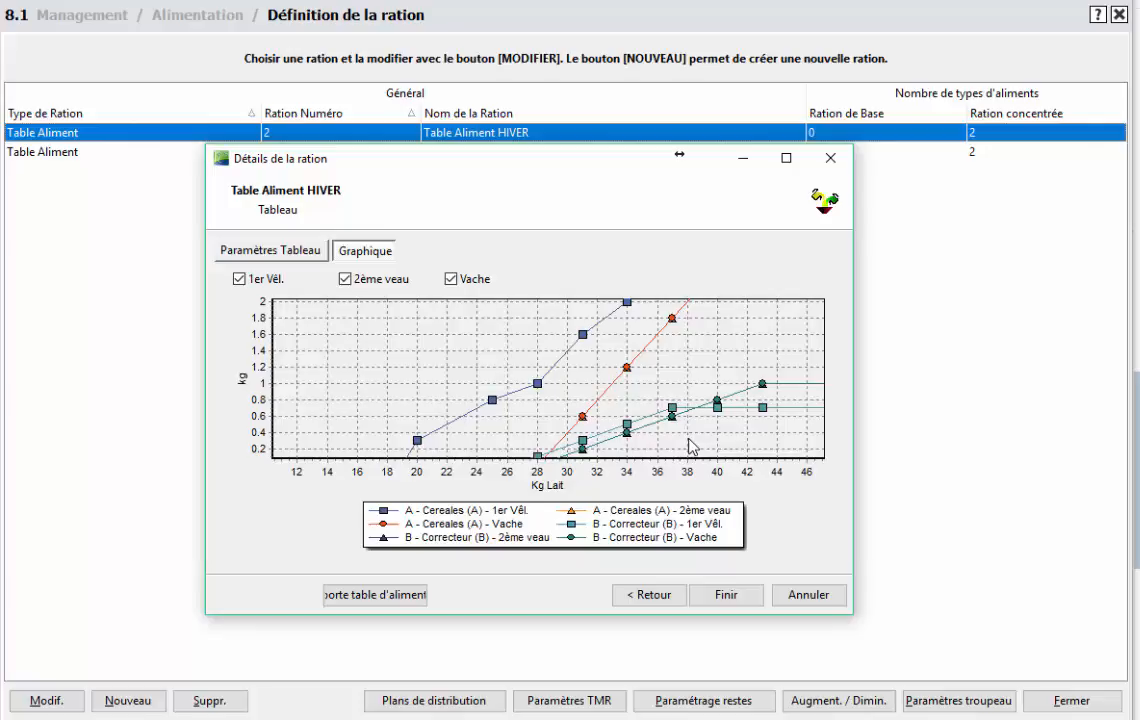
scroll(495, 310, "down", 3)
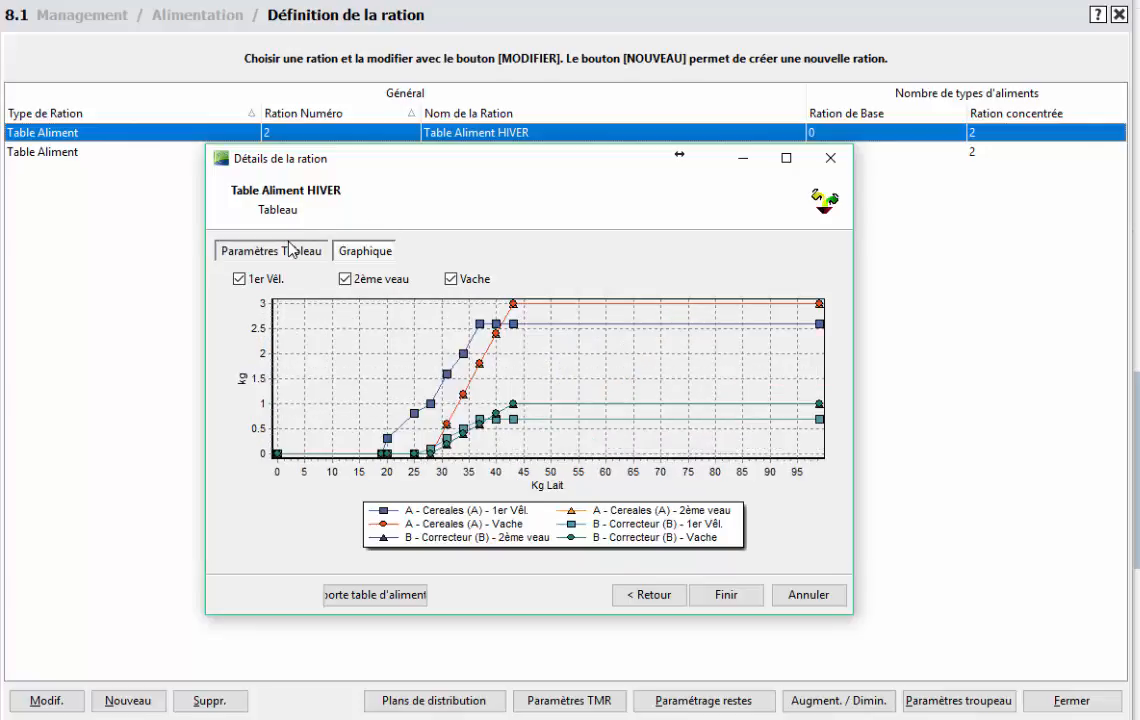
left_click(289, 250)
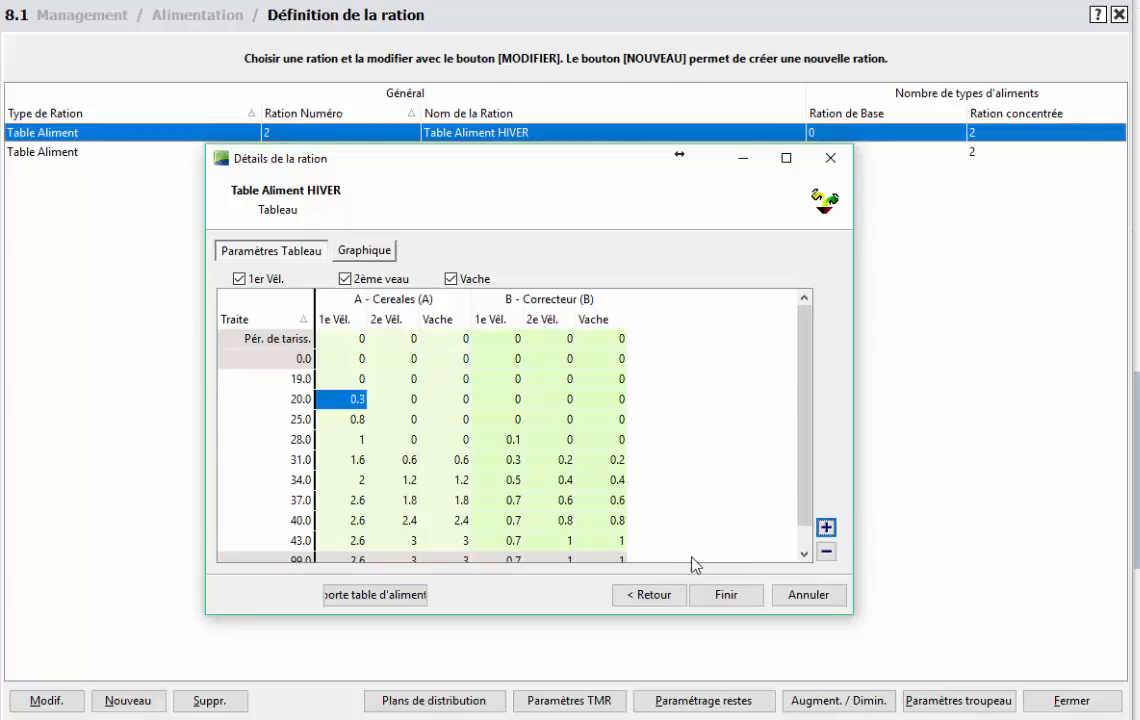
left_click(727, 596)
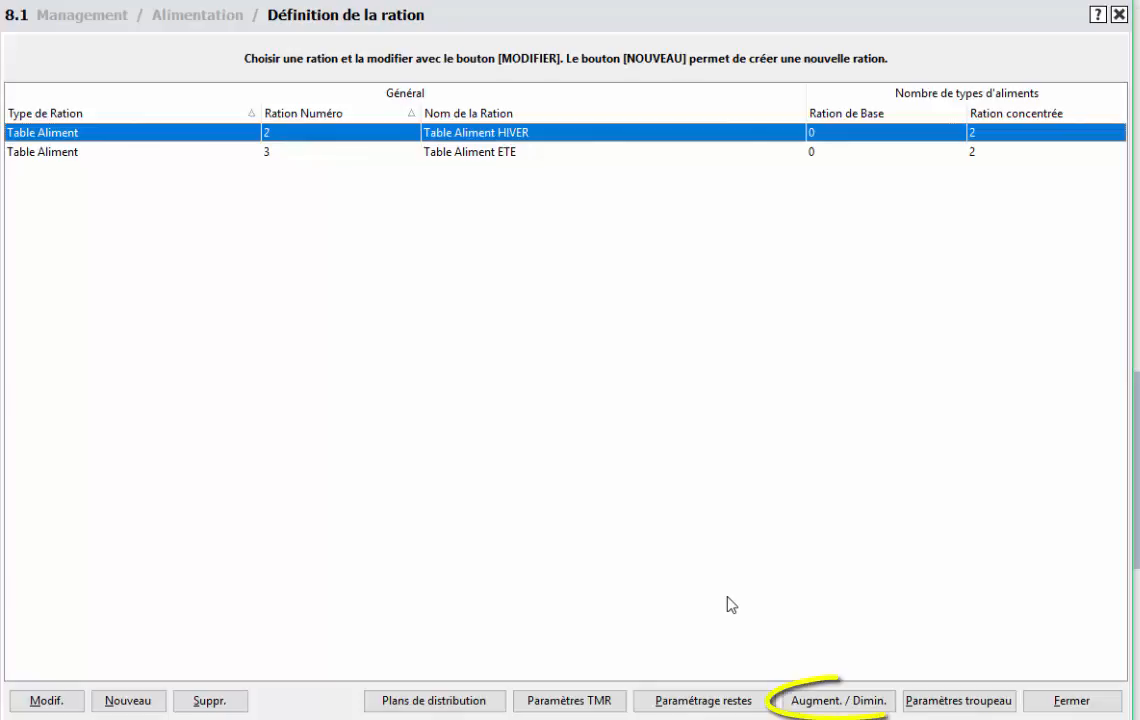
Step: Open the feed increase/decrease parameters and select the Schéma Standard scheme
left_click(849, 704)
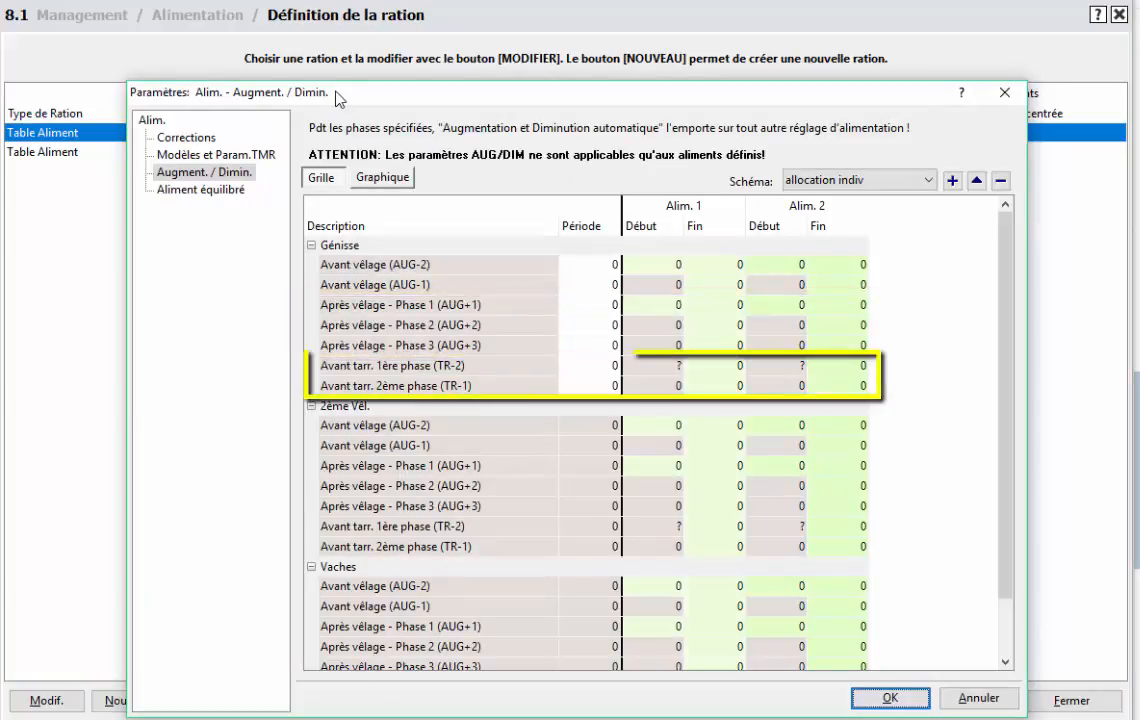
left_click(928, 180)
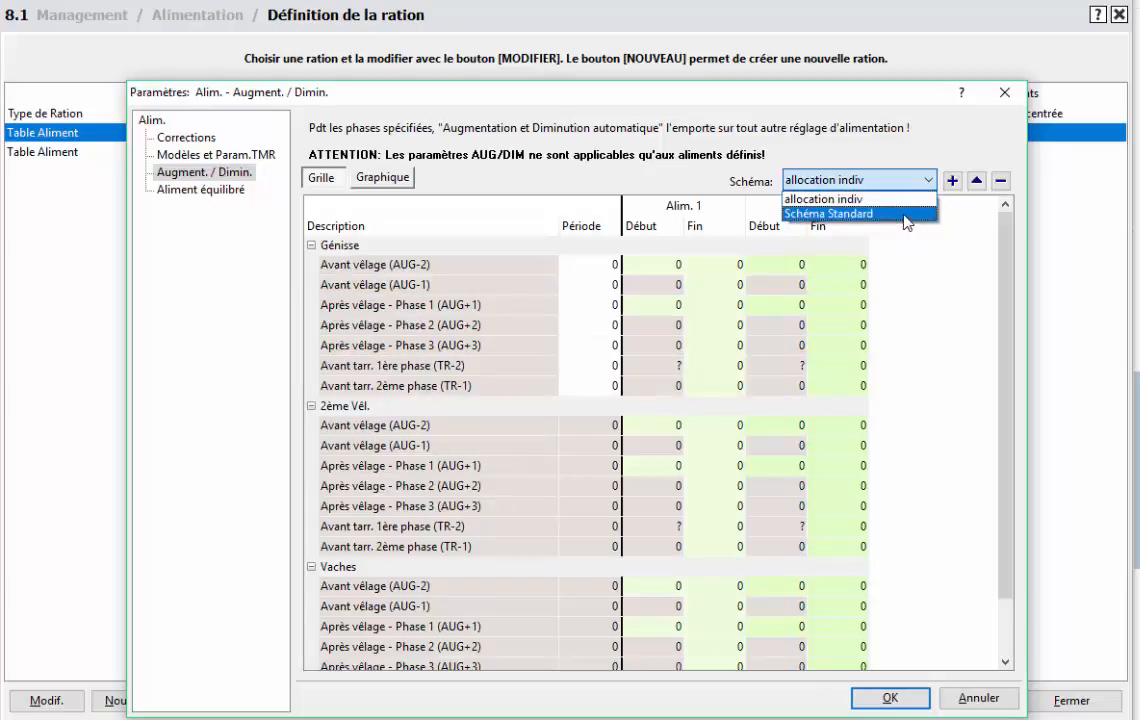
left_click(860, 214)
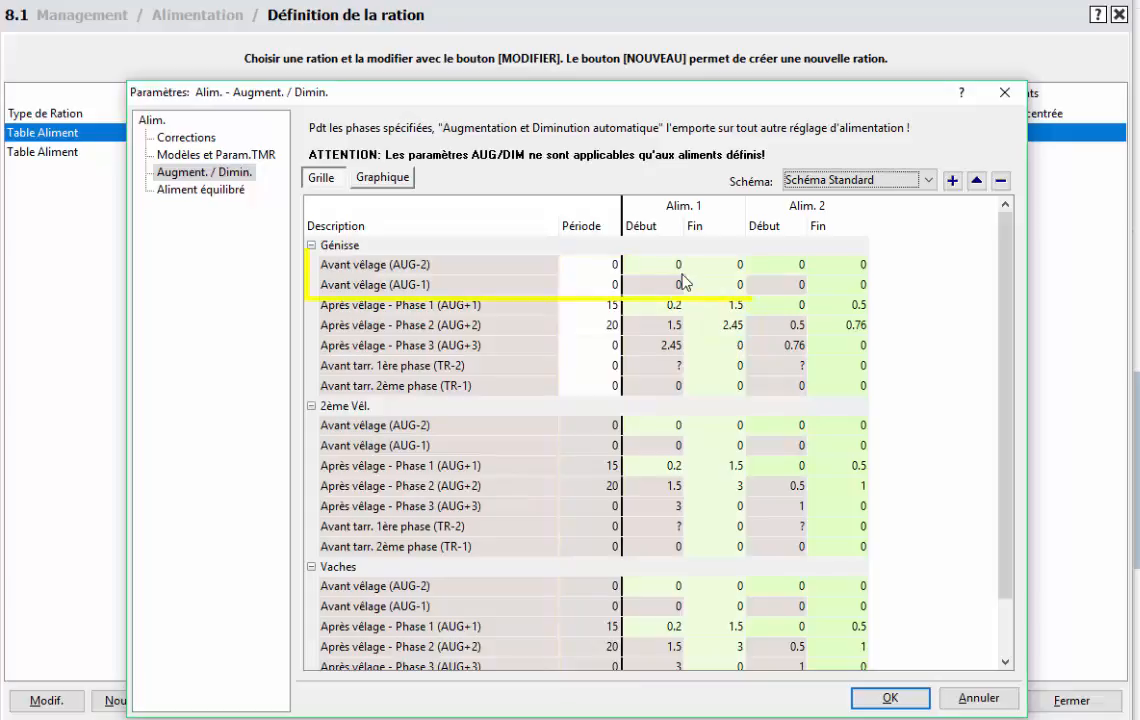
Step: For Génisse before calving (AUG-1), set the period to 7 and the Alim. 1 end amount to 0.2
left_click(590, 285)
type("7")
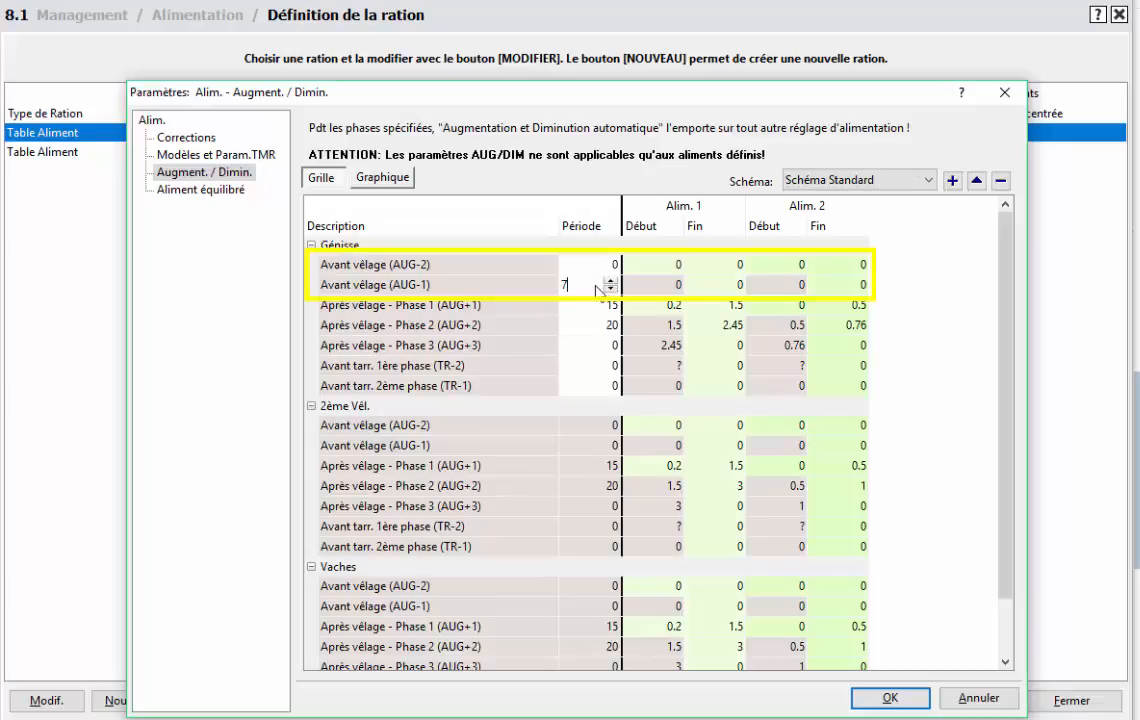
key("Return")
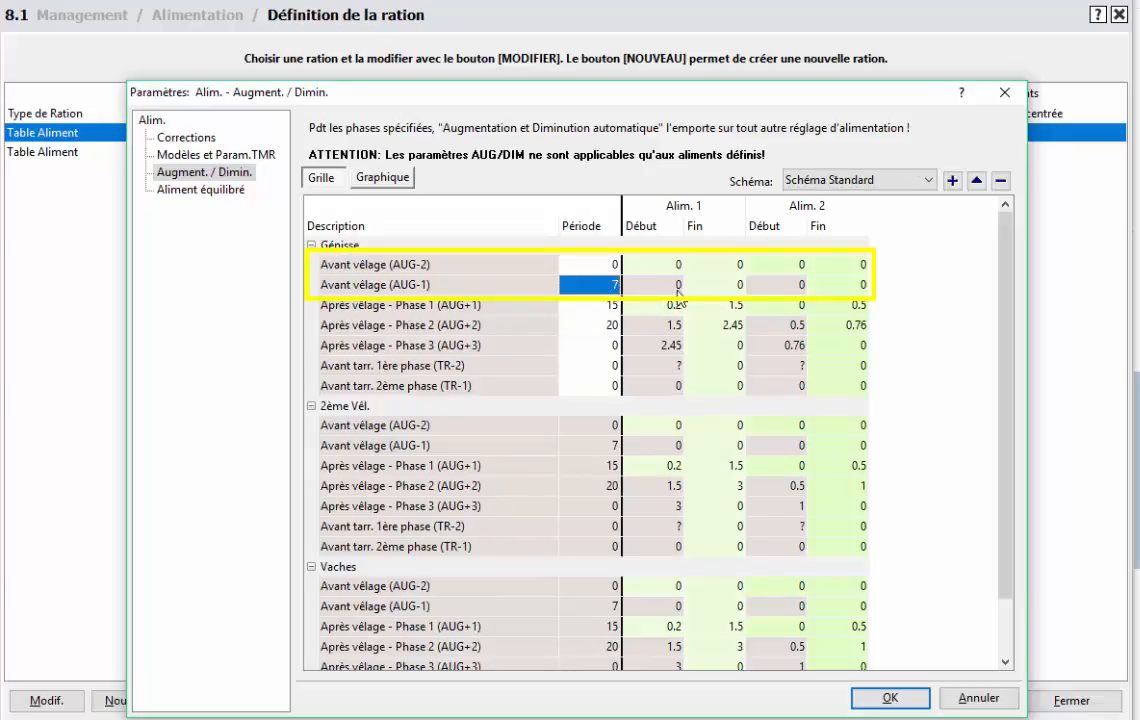
left_click(652, 285)
left_click(698, 285)
type("0.2")
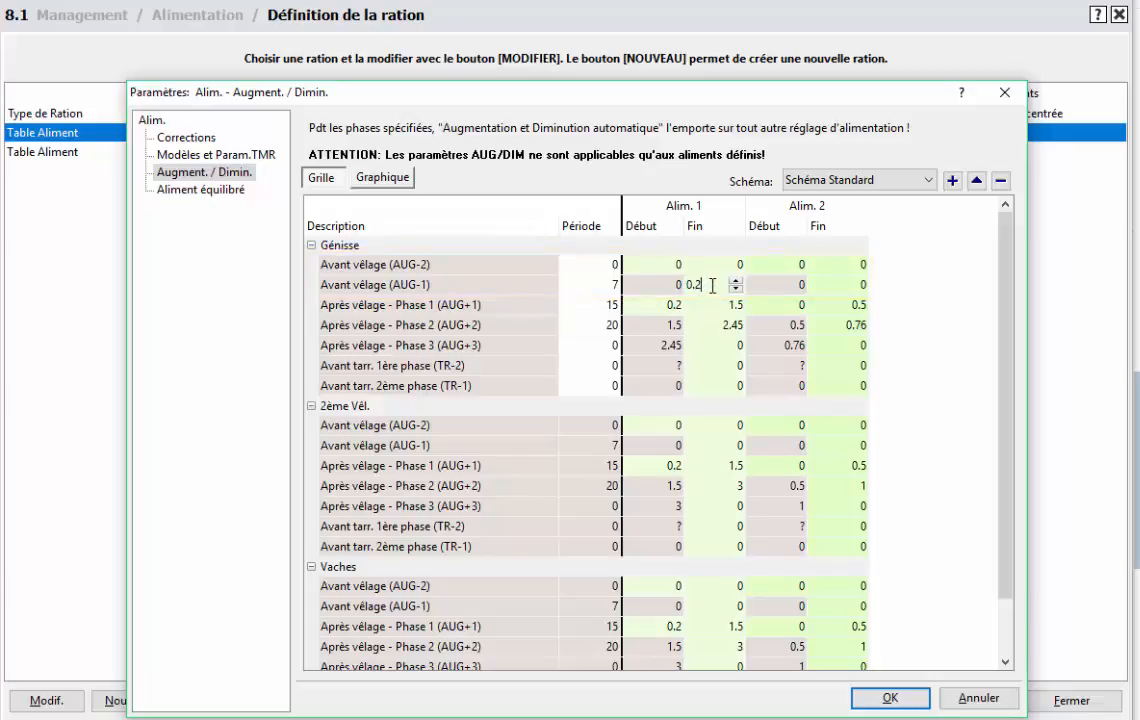
Step: Set the period of the first phase before drying off (TR-2) to 20 in the Génisse group
left_click(590, 367)
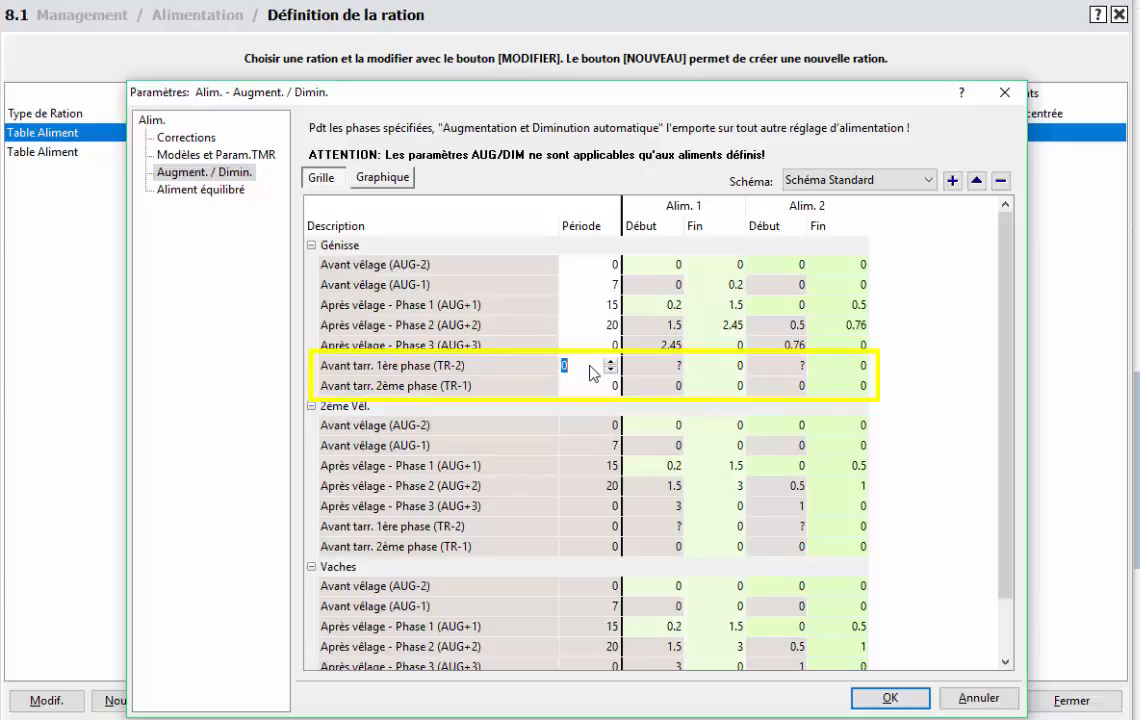
type("20")
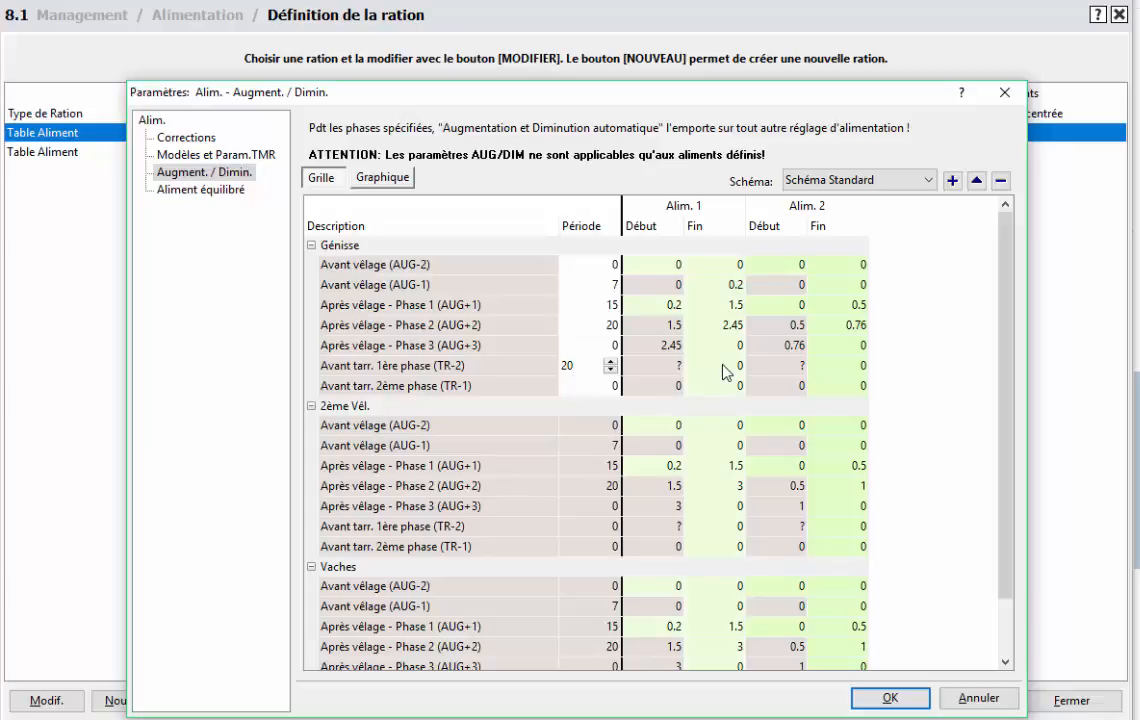
left_click(663, 521)
left_click(718, 532)
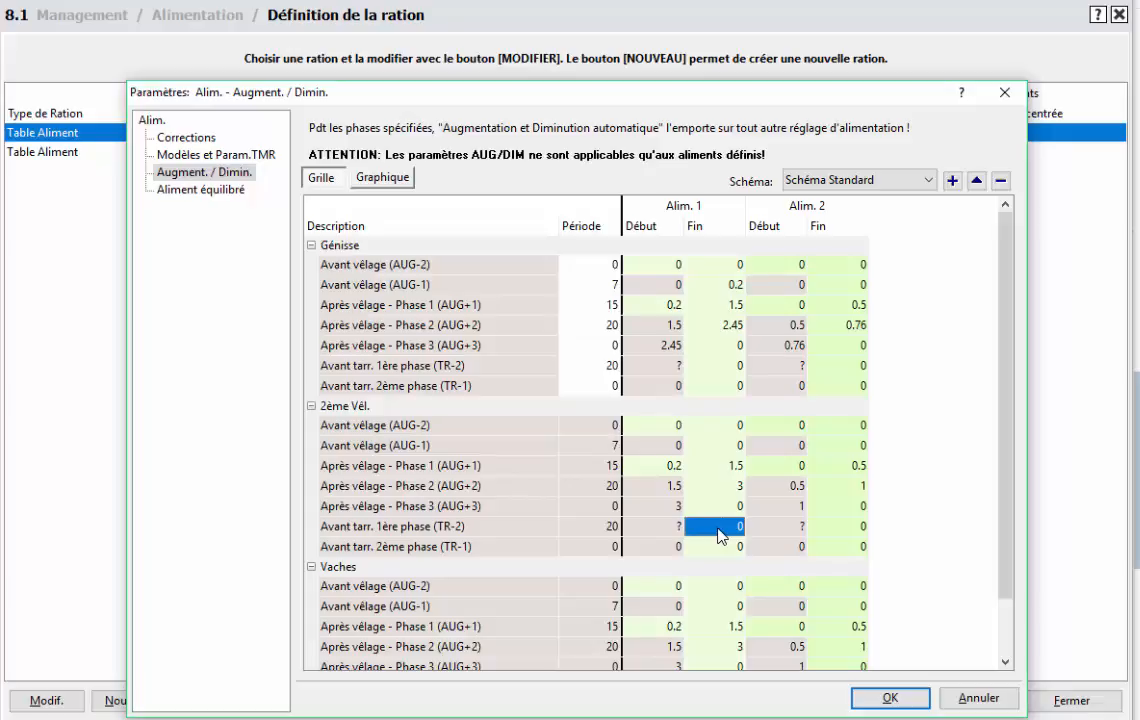
Step: Set the Alim. 1 end amount before calving (AUG-1) to 0.2 for both 2ème Vêl. and Vaches
left_click(722, 447)
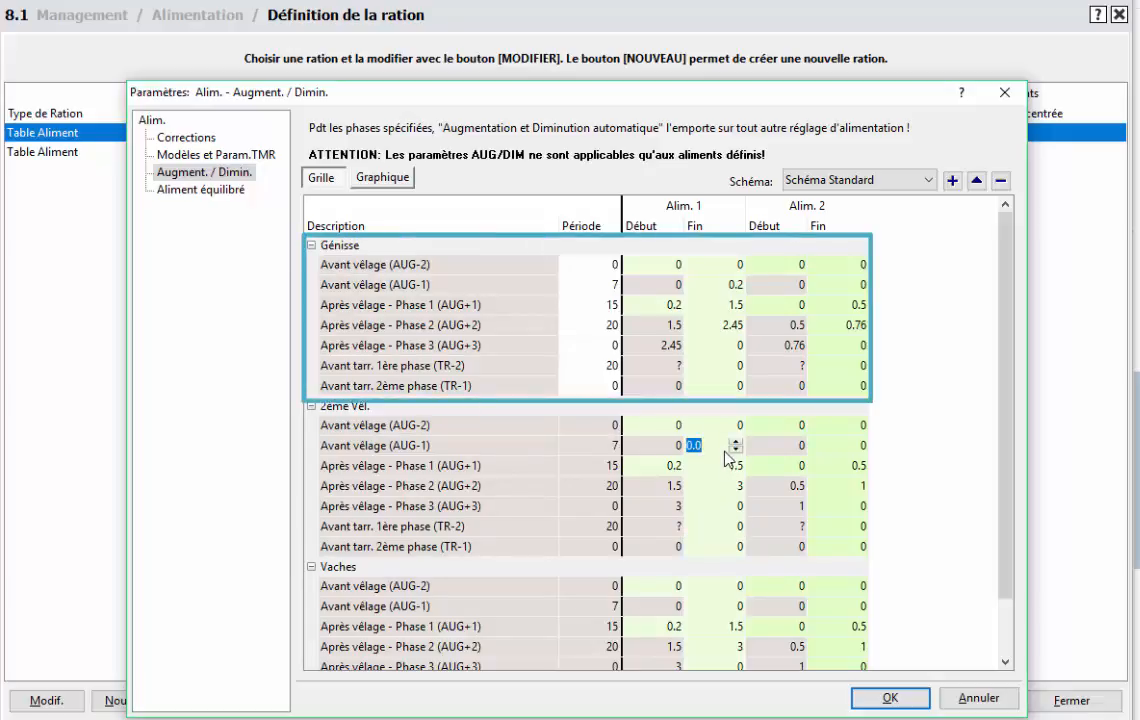
type("0.2")
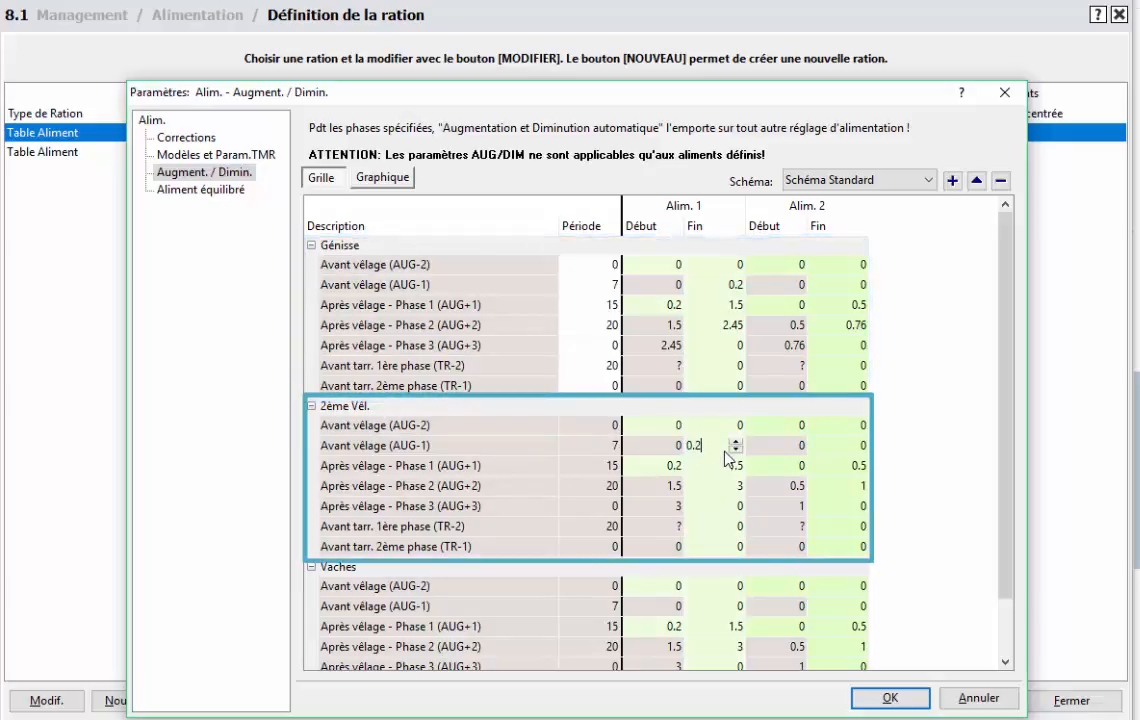
left_click(720, 530)
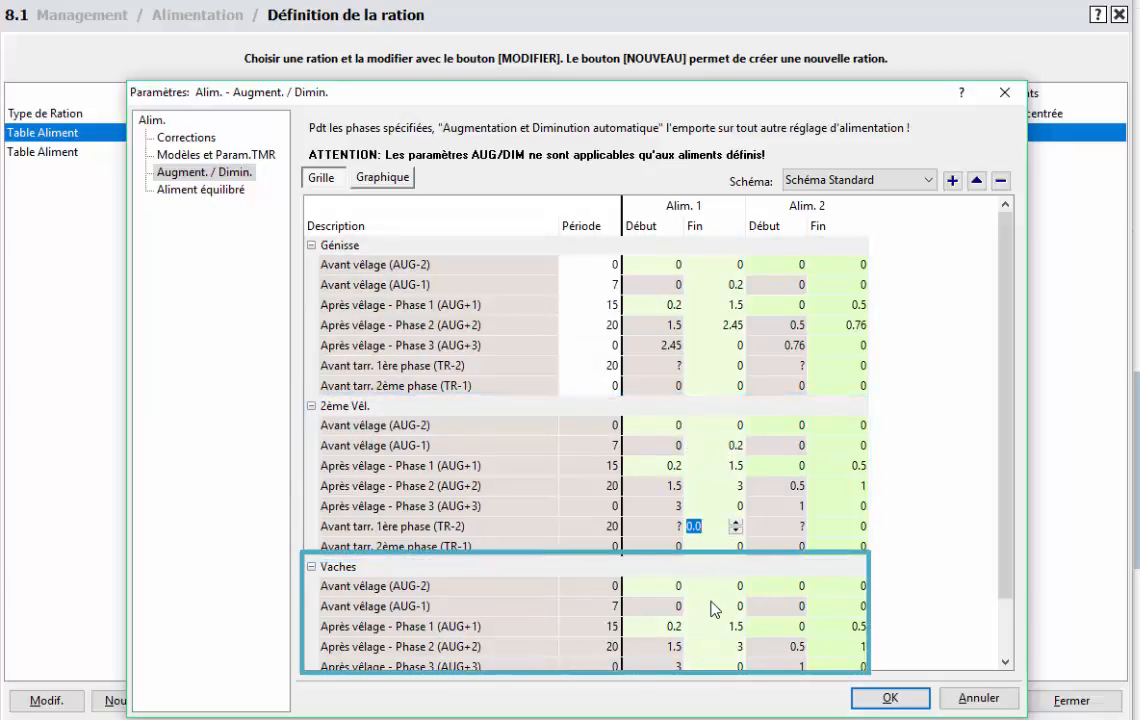
left_click(716, 606)
type("0.2")
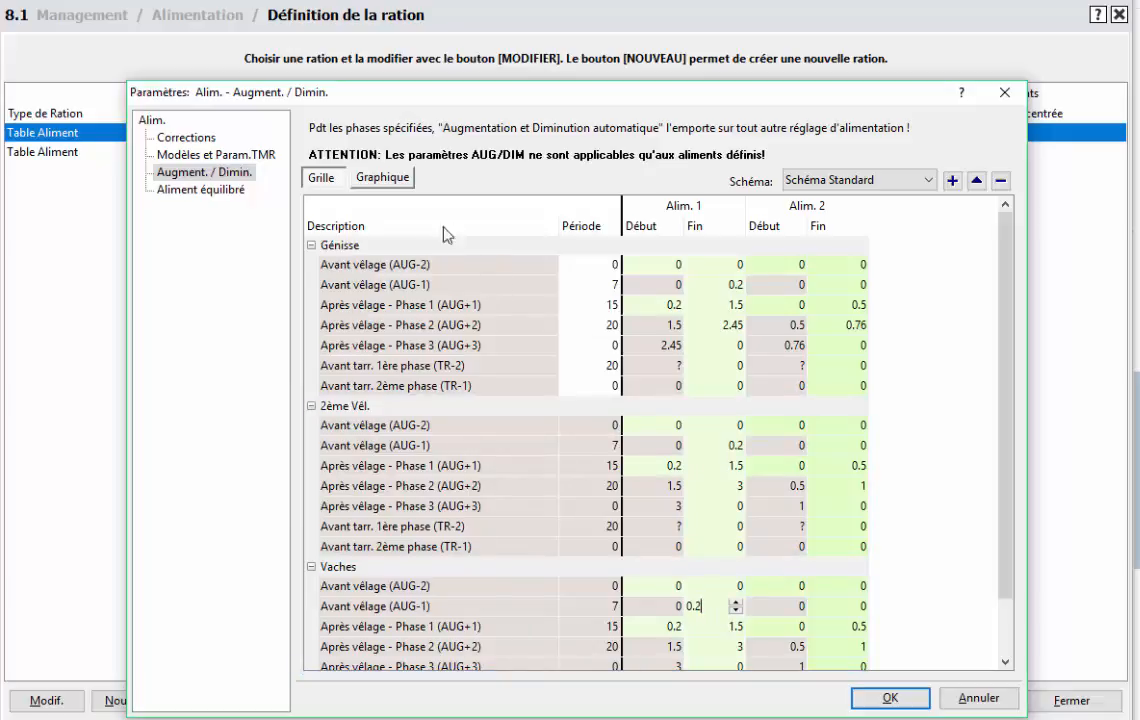
Step: Review the scheme's graph and the general feeding parameters, and save the settings
left_click(394, 180)
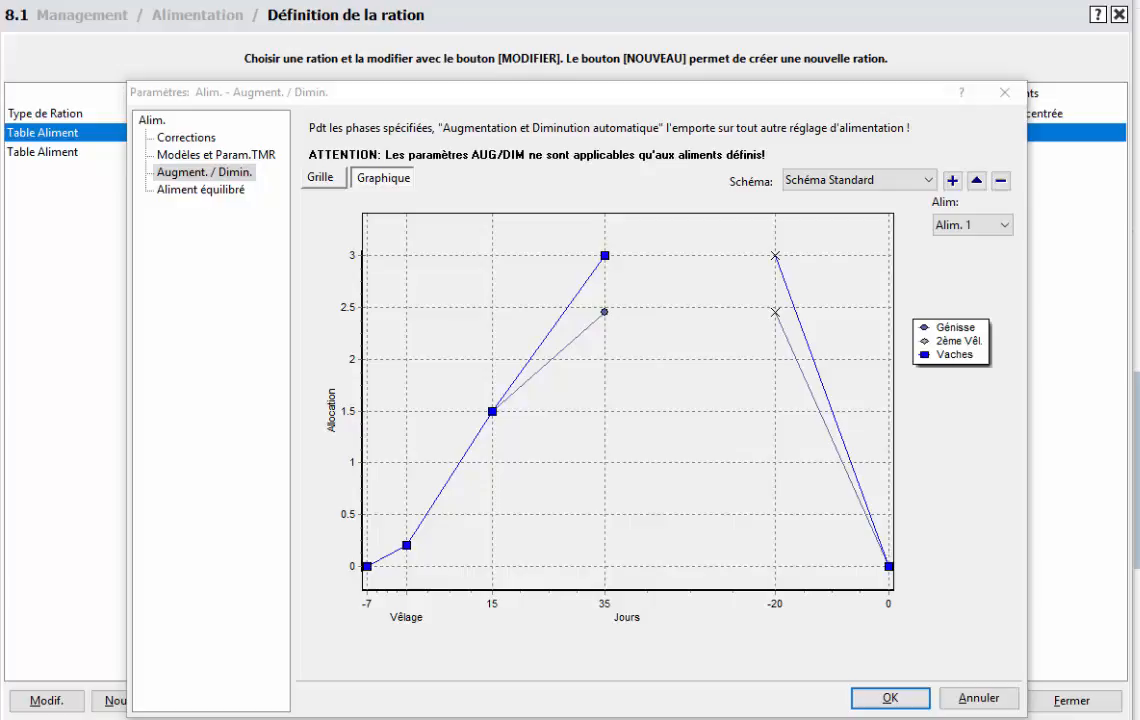
left_click(321, 182)
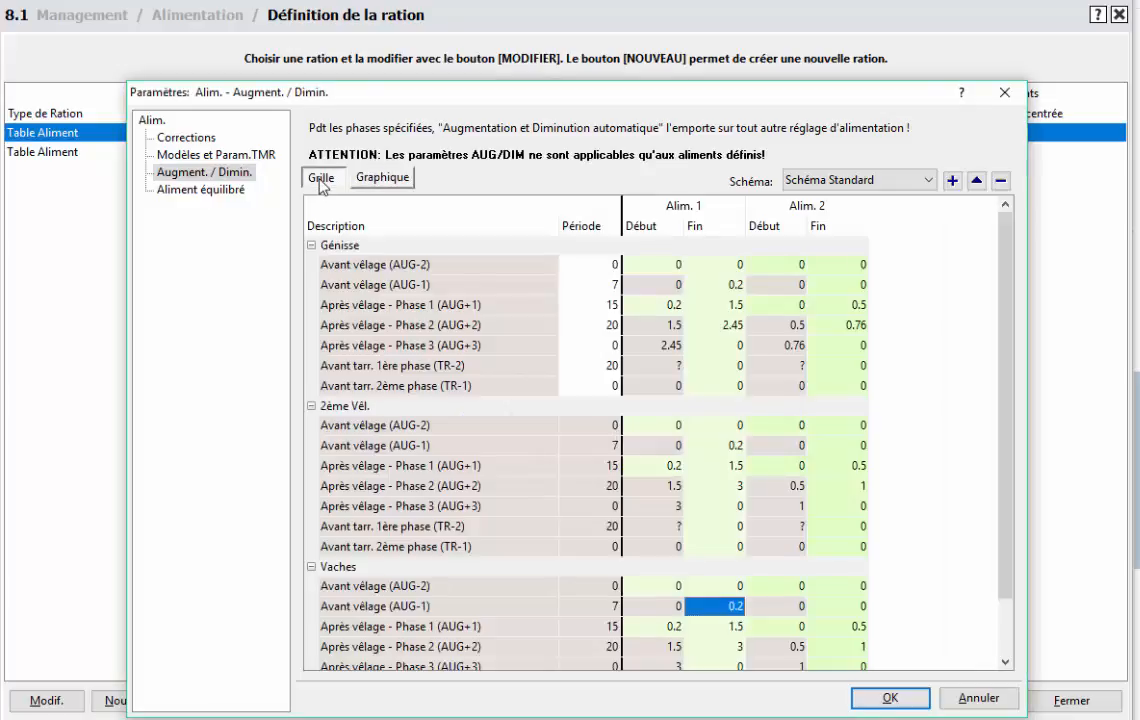
left_click(155, 121)
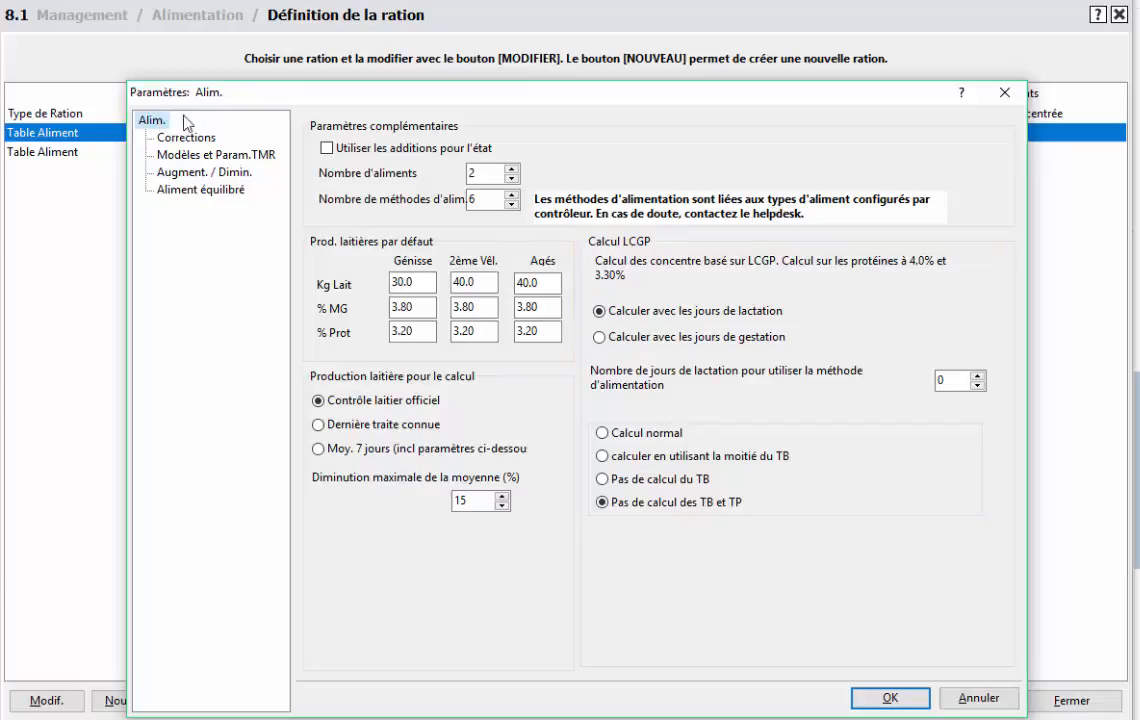
left_click(906, 703)
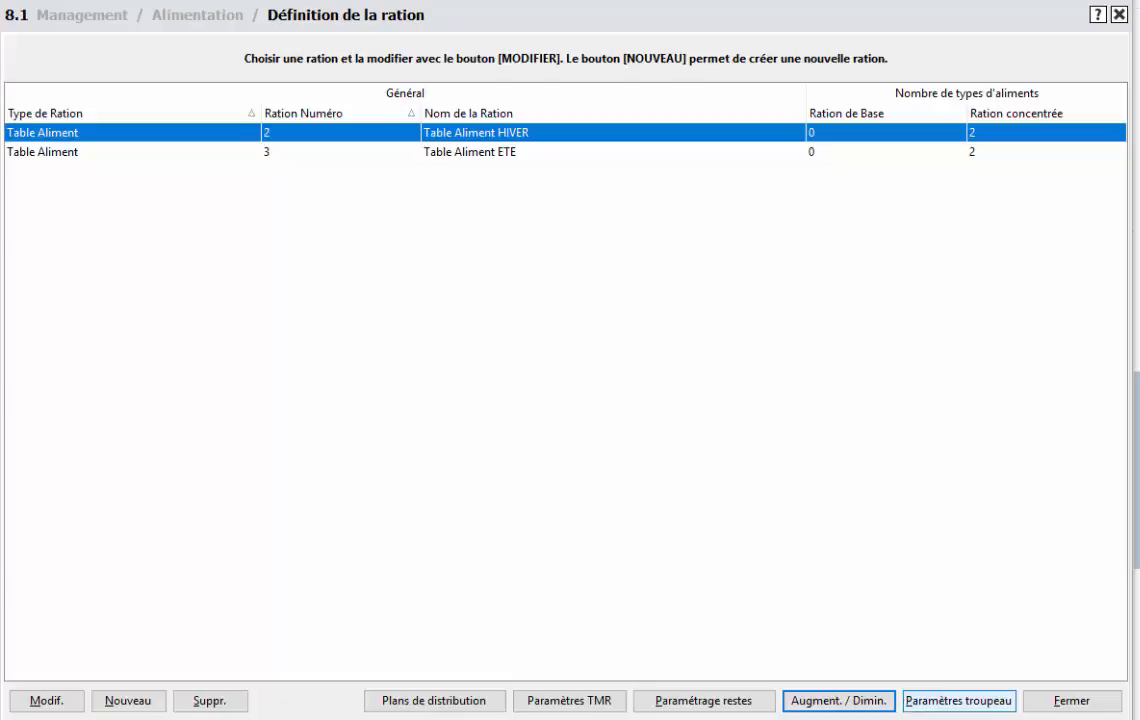
Step: Calculate the distribution plan for the VELEES group using Schéma Standard, and select animal 1407's row in the results
left_click(454, 703)
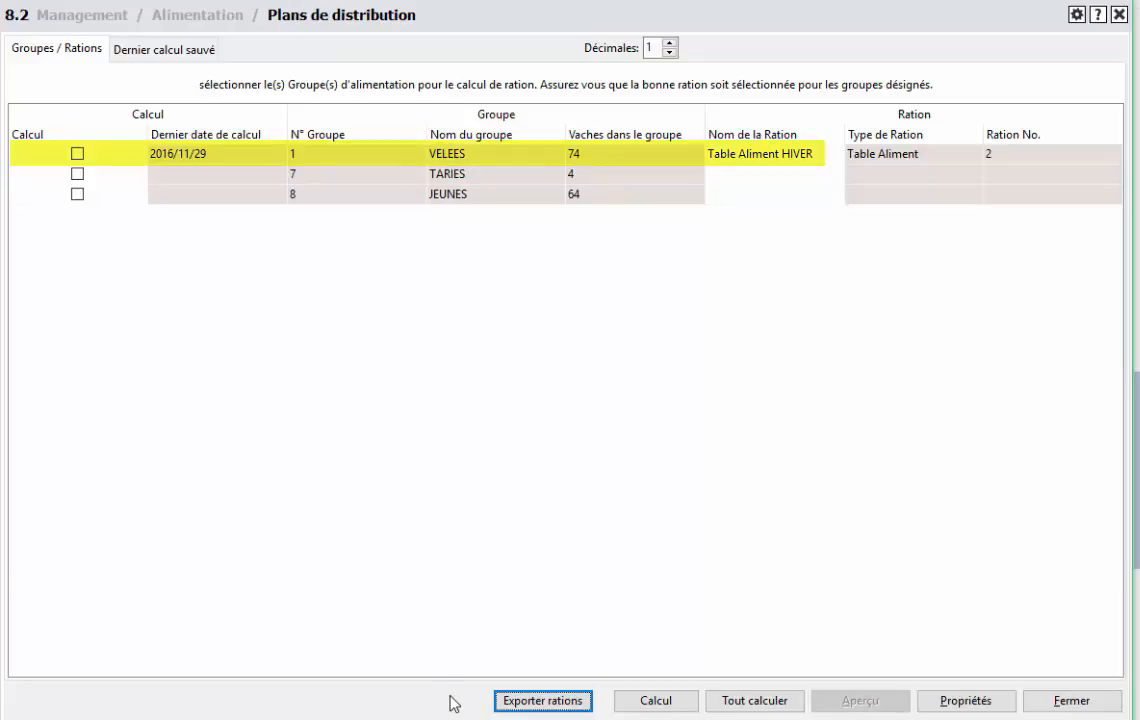
left_click(77, 154)
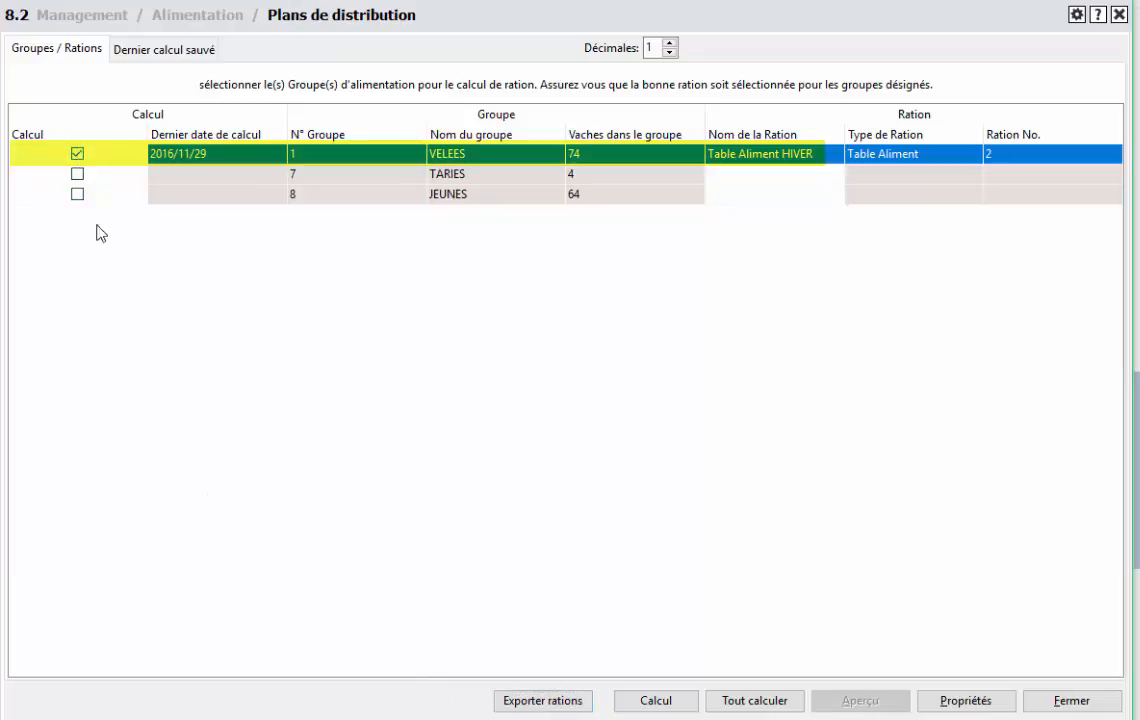
left_click(647, 703)
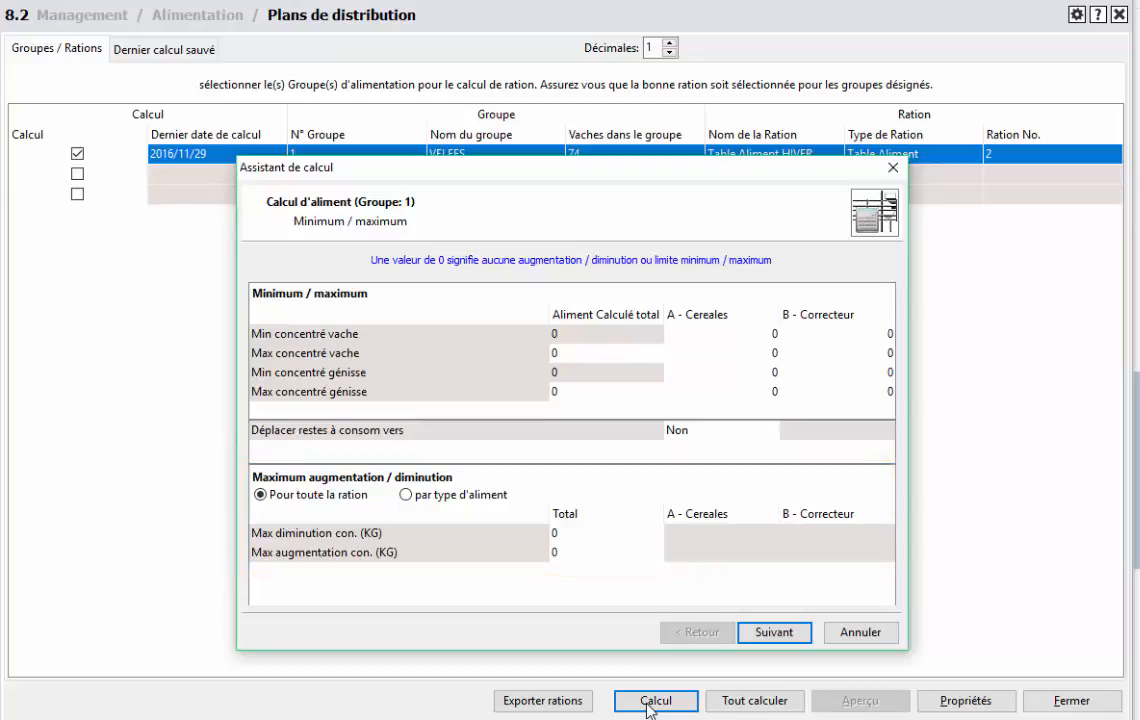
left_click(774, 633)
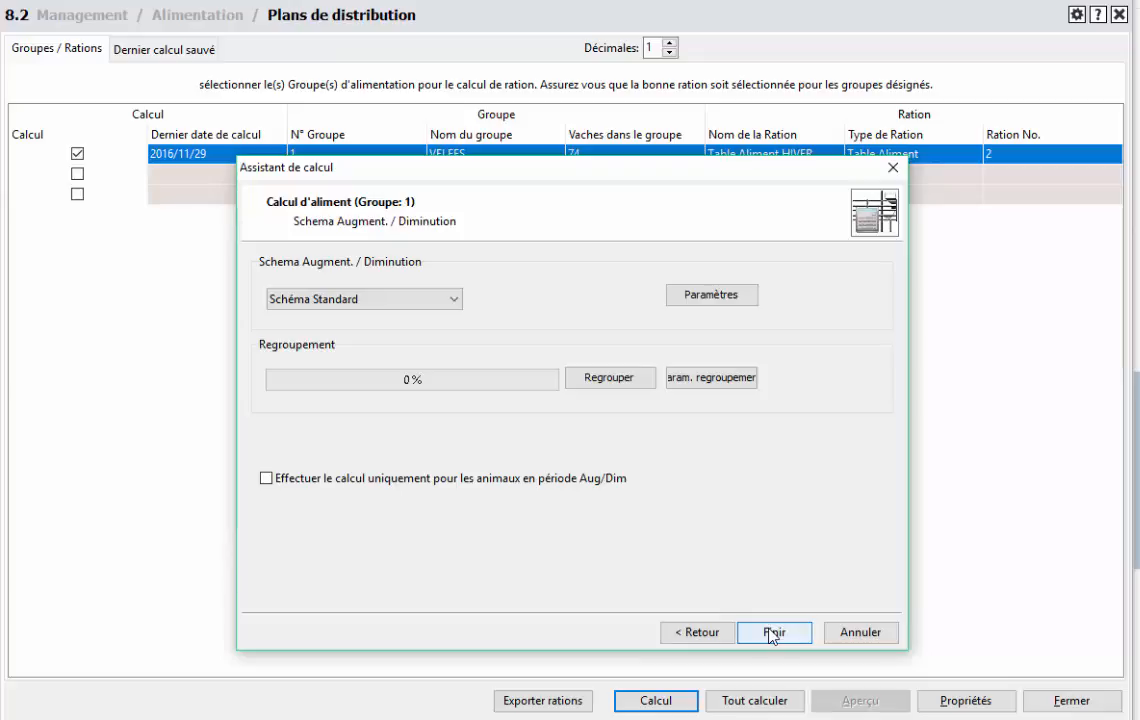
left_click(772, 632)
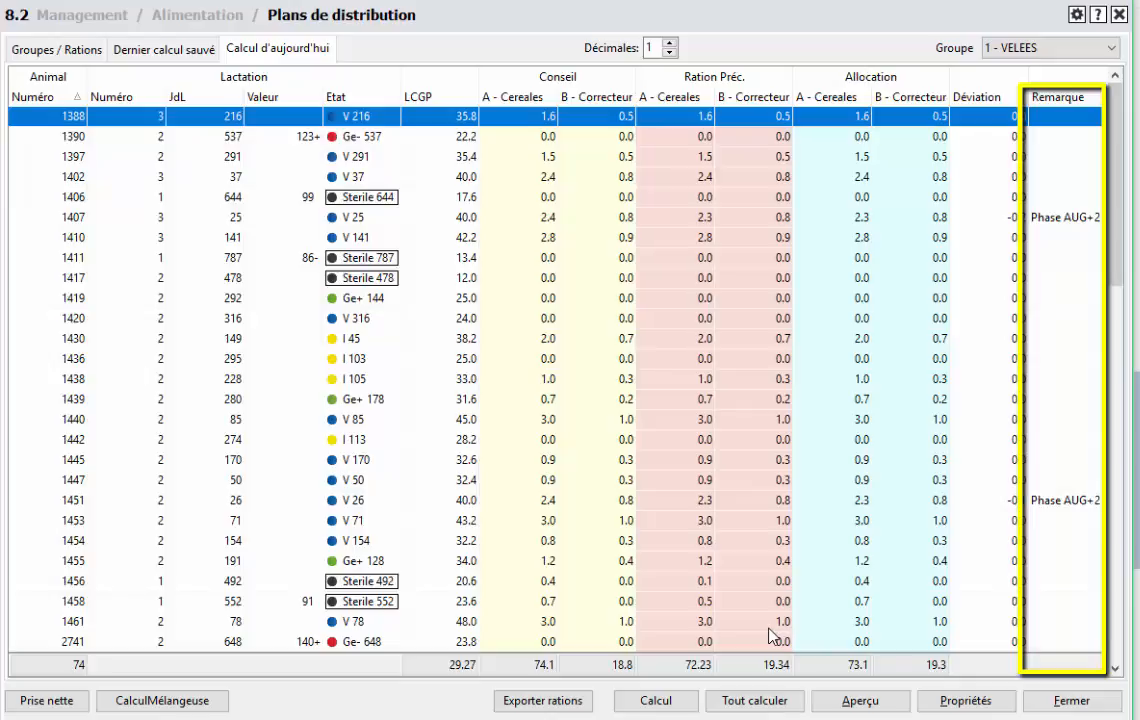
left_click(1074, 218)
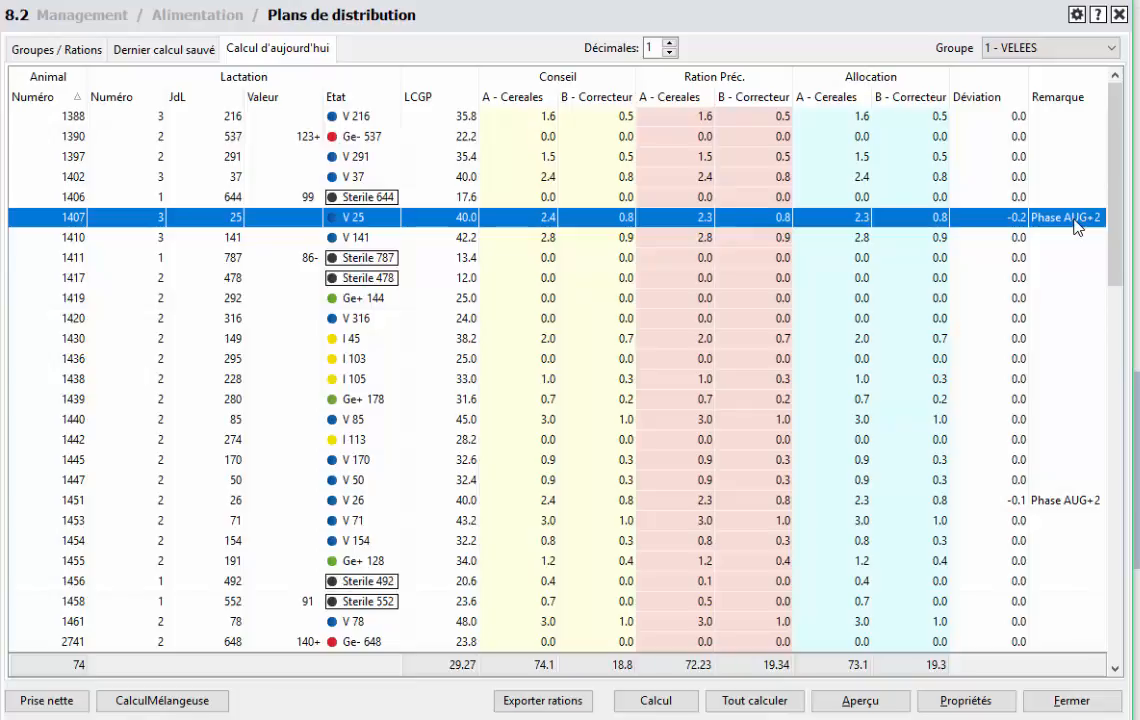
Step: Review the remaining VELEES allocations, deviations and phase remarks, including animal 3356's row, and close the distribution plan without saving the group changes
scroll(1075, 225, "down", 9)
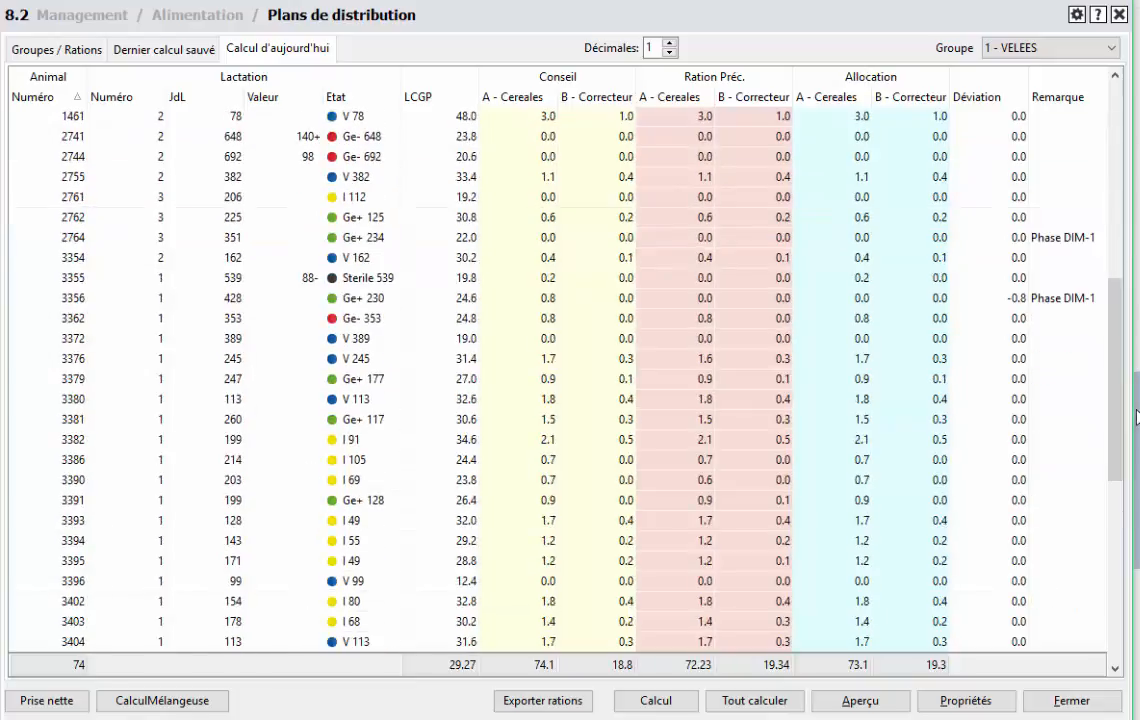
left_click(1071, 304)
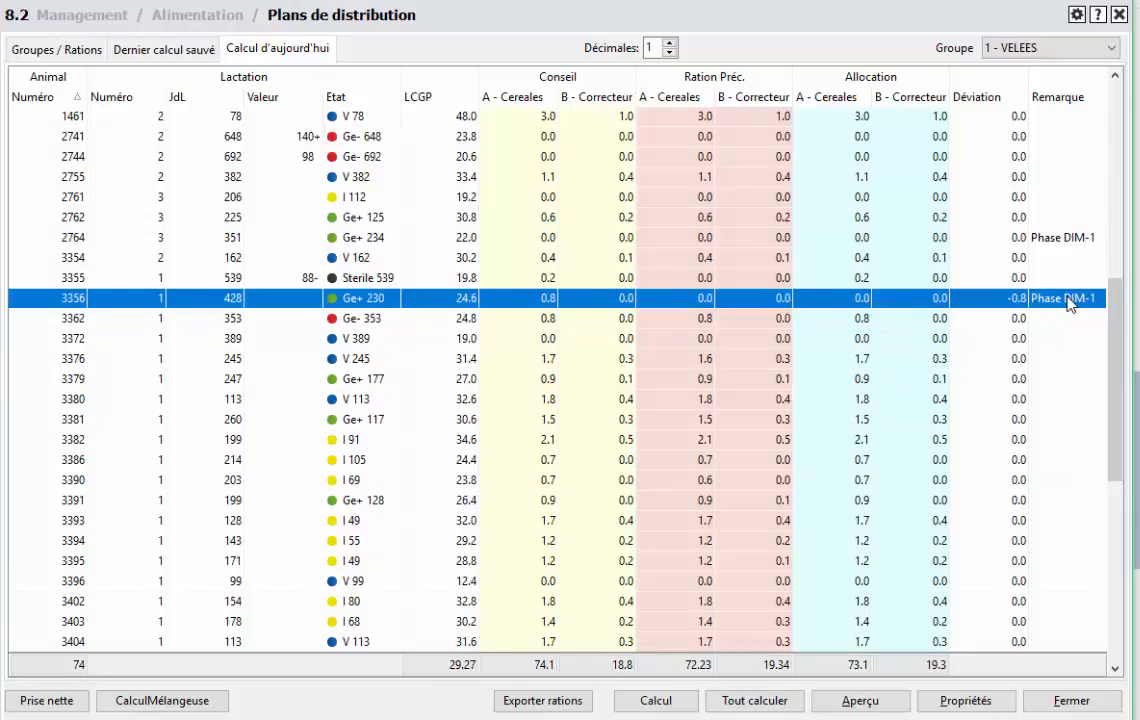
left_click(1118, 493)
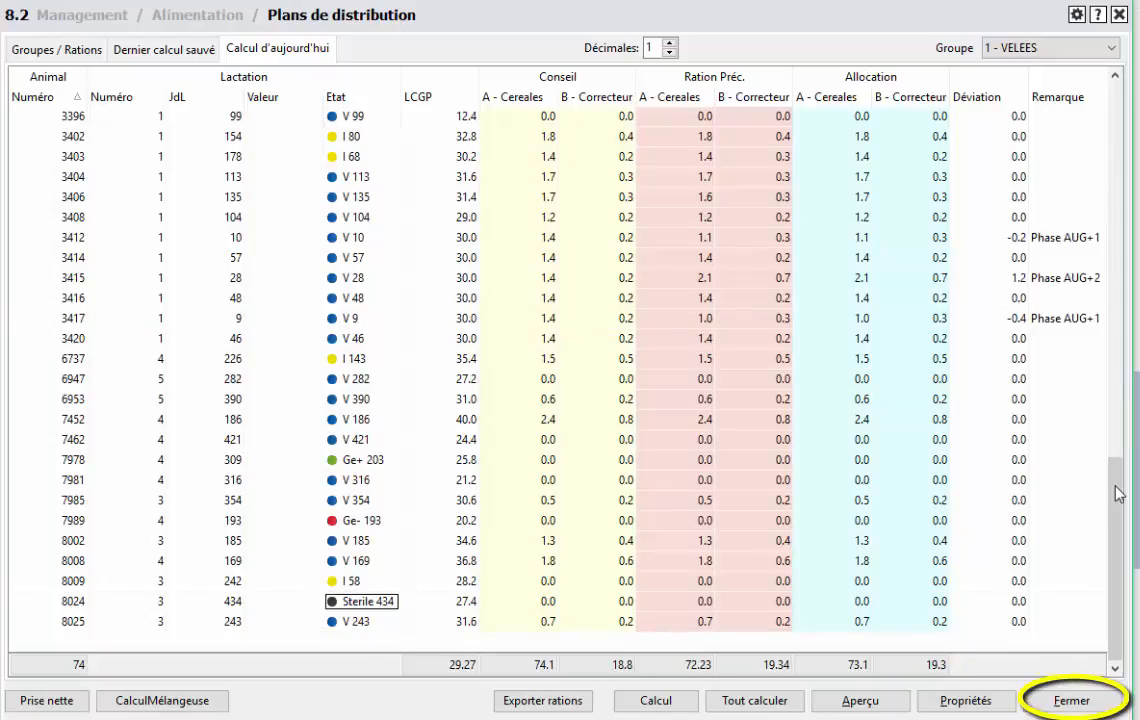
left_click(1070, 701)
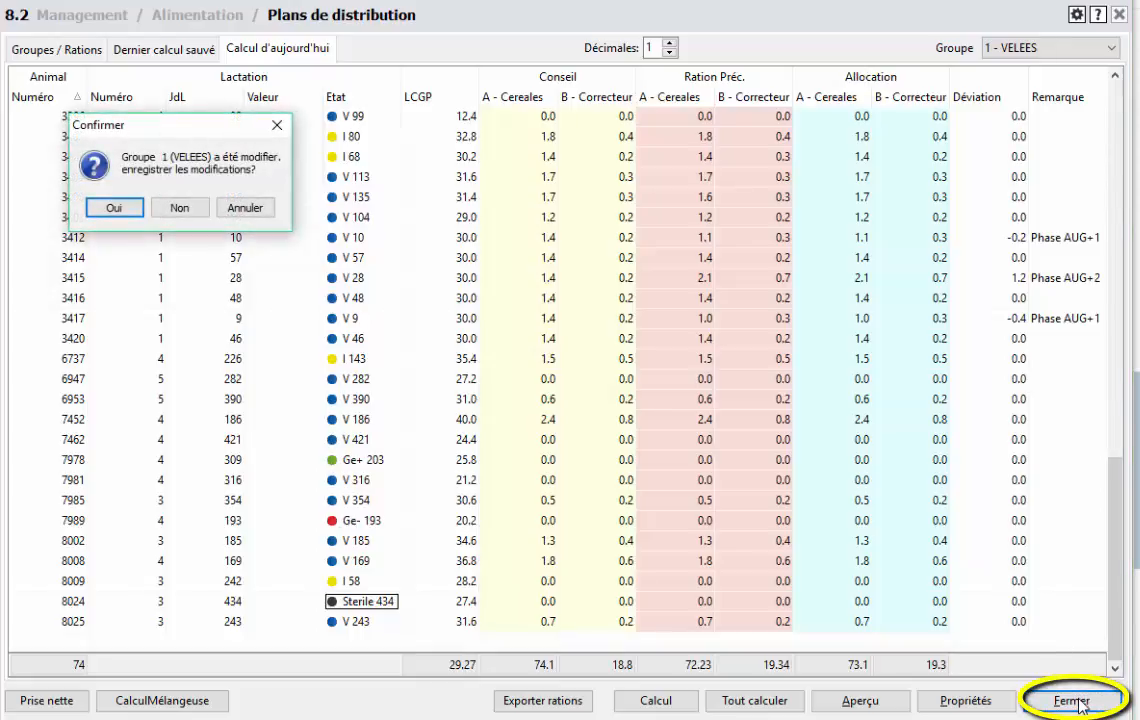
left_click(178, 207)
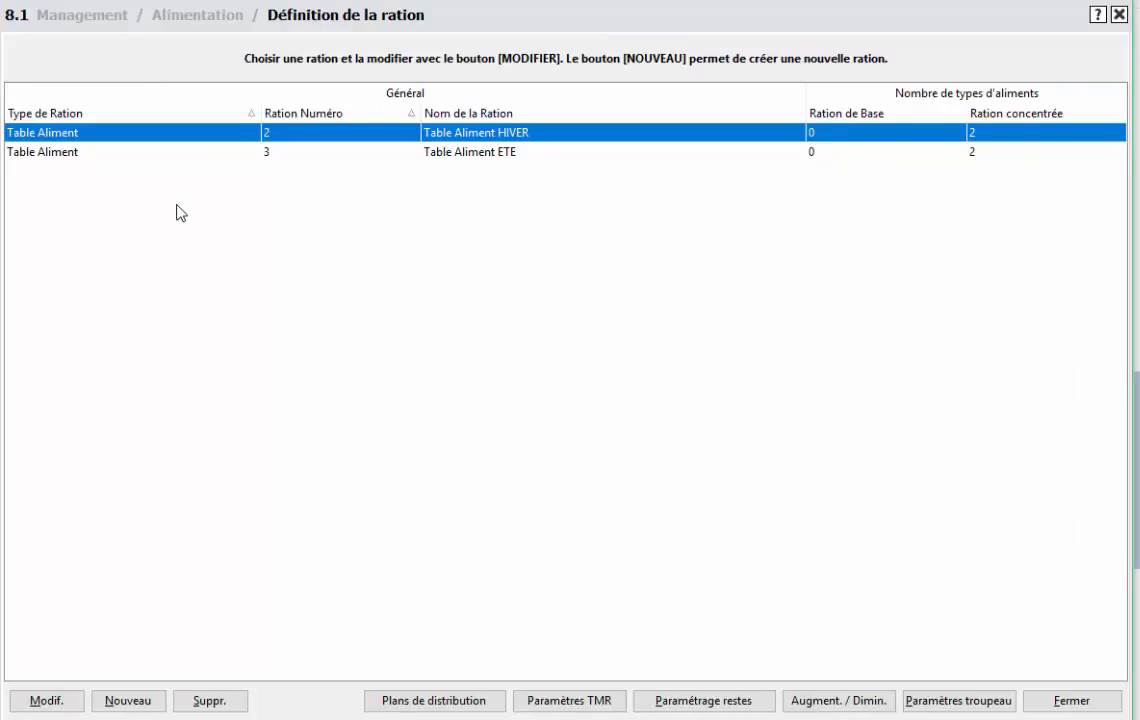
Step: Open the automatic task settings, examine the period and weekday schedule for Calcul des aliments, and confirm the settings
left_click(36, 1)
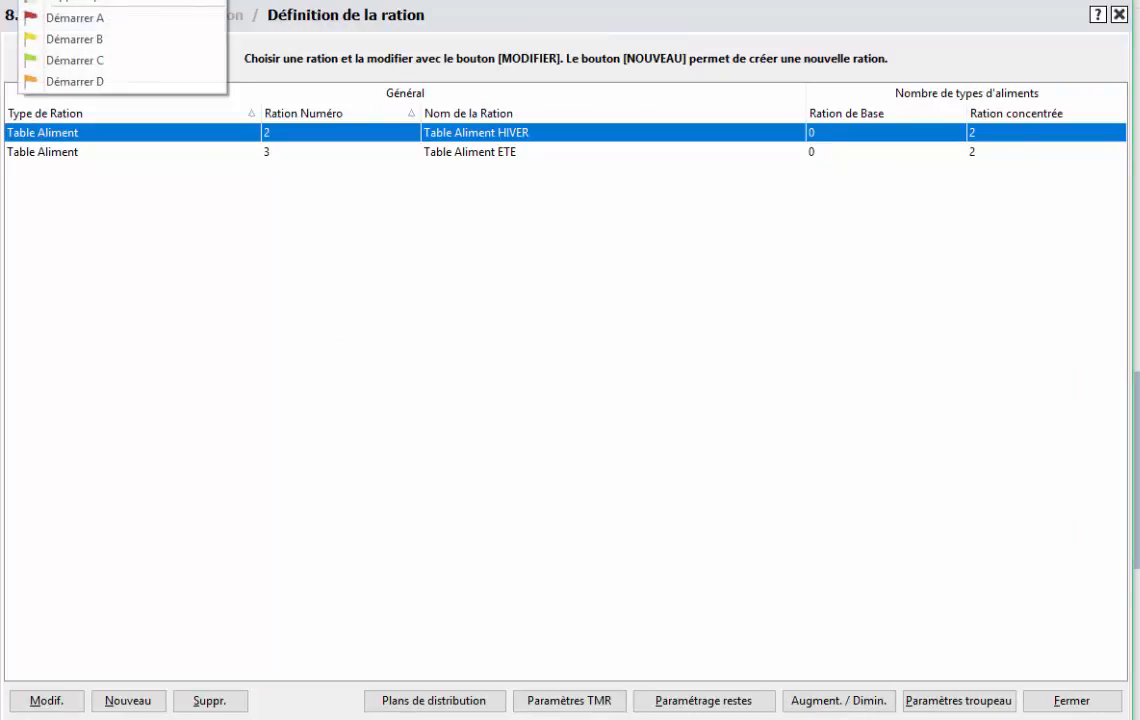
left_click(80, 1)
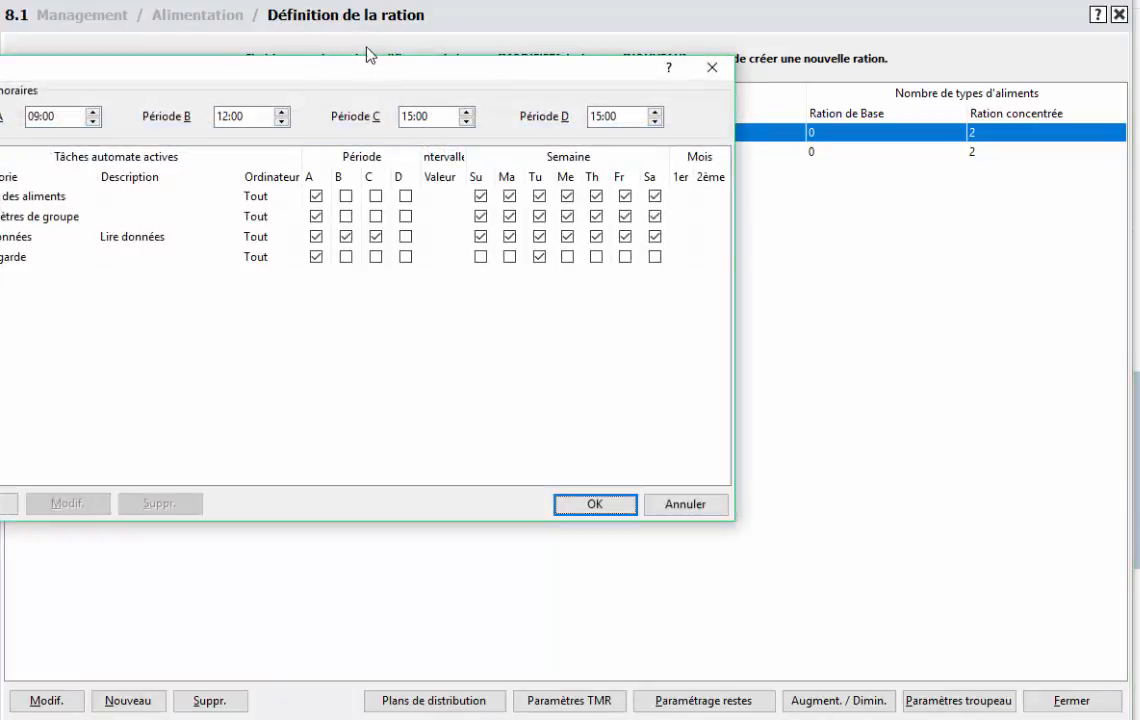
left_click_drag(357, 72, 570, 197)
left_click(220, 323)
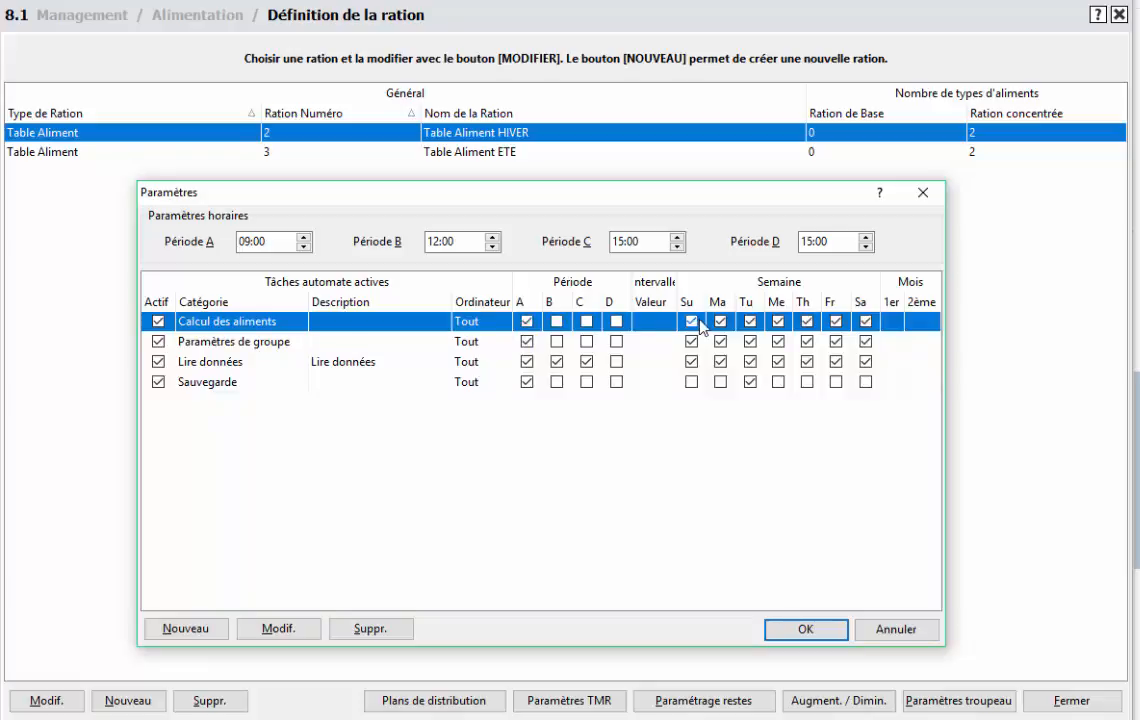
left_click(806, 629)
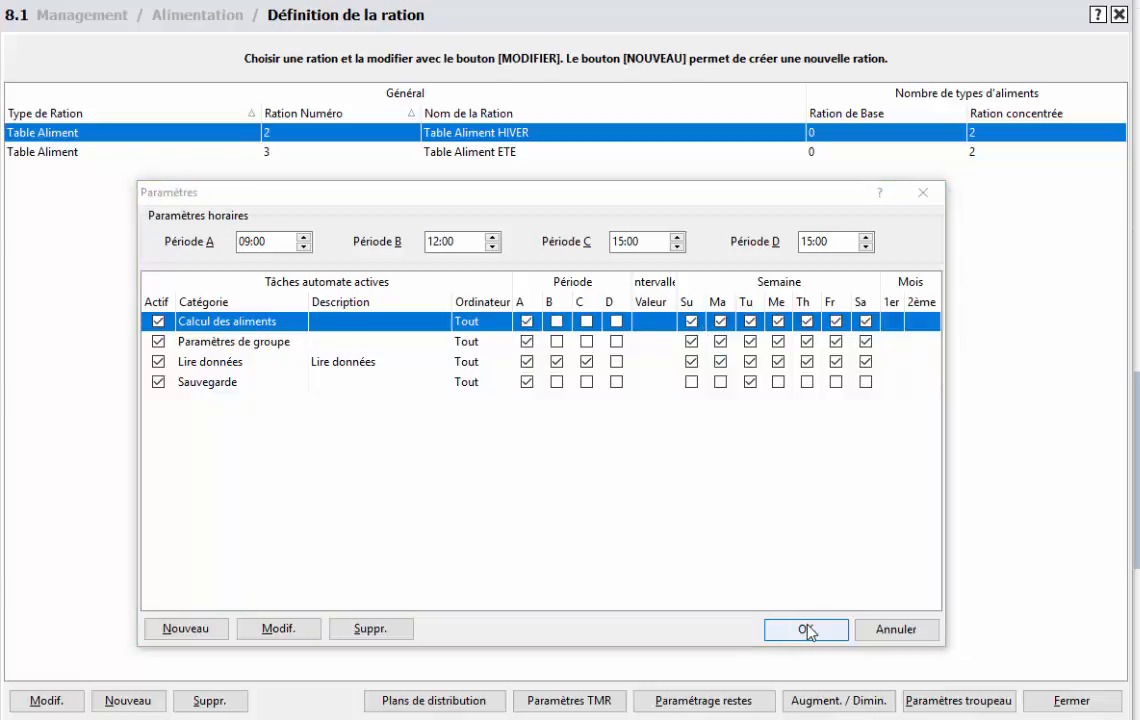